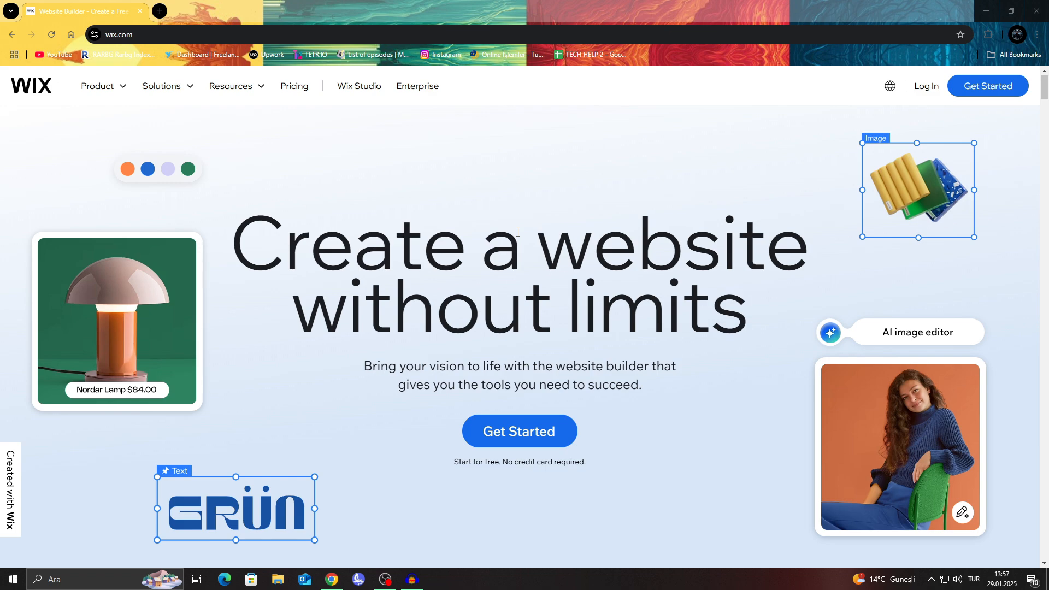
scroll(546, 335, down, 4)
scroll(546, 331, up, 4)
scroll(546, 332, down, 9)
drag(1043, 114, 985, 83)
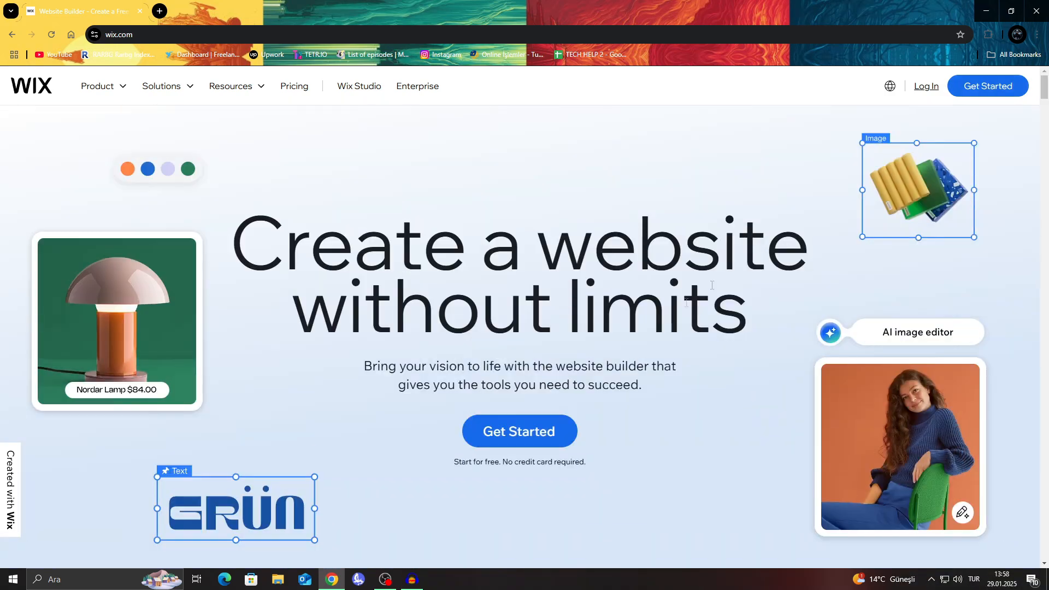
Step: Get started with Wix and log in by continuing with a Google account
click(540, 431)
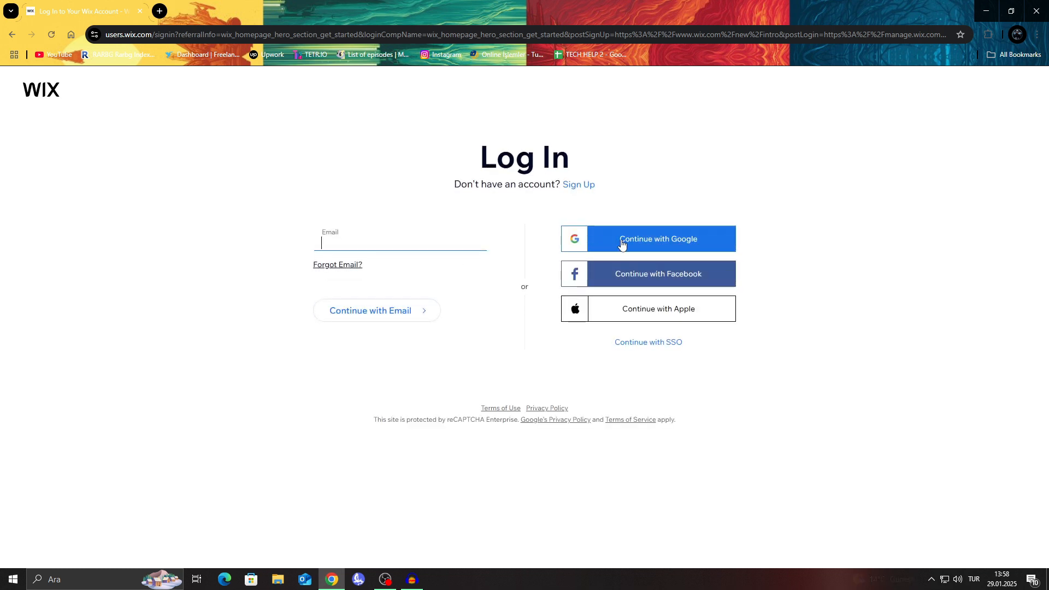
click(623, 243)
click(484, 316)
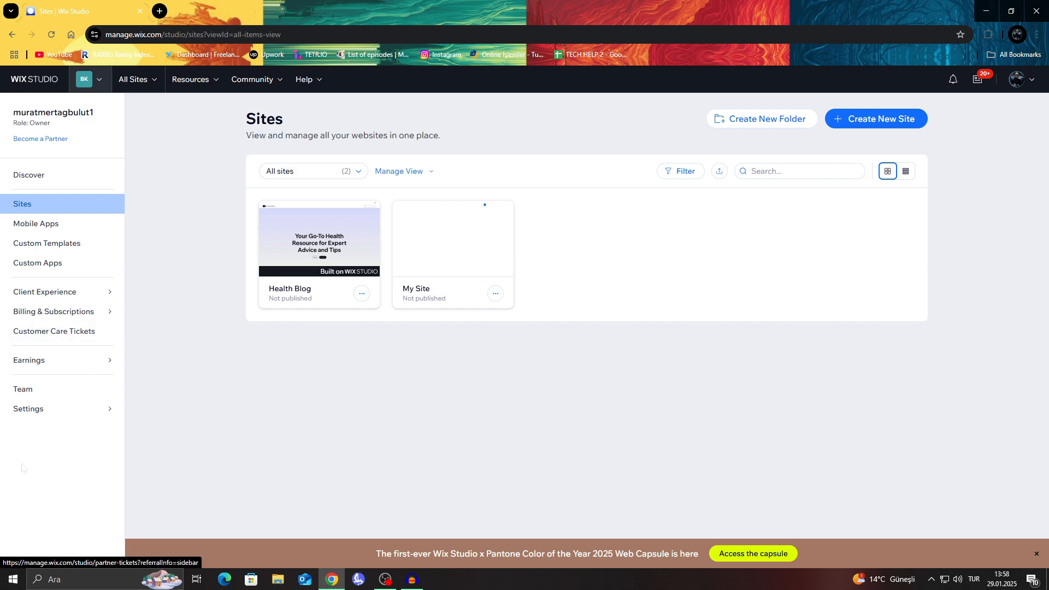
mouse_move(71, 400)
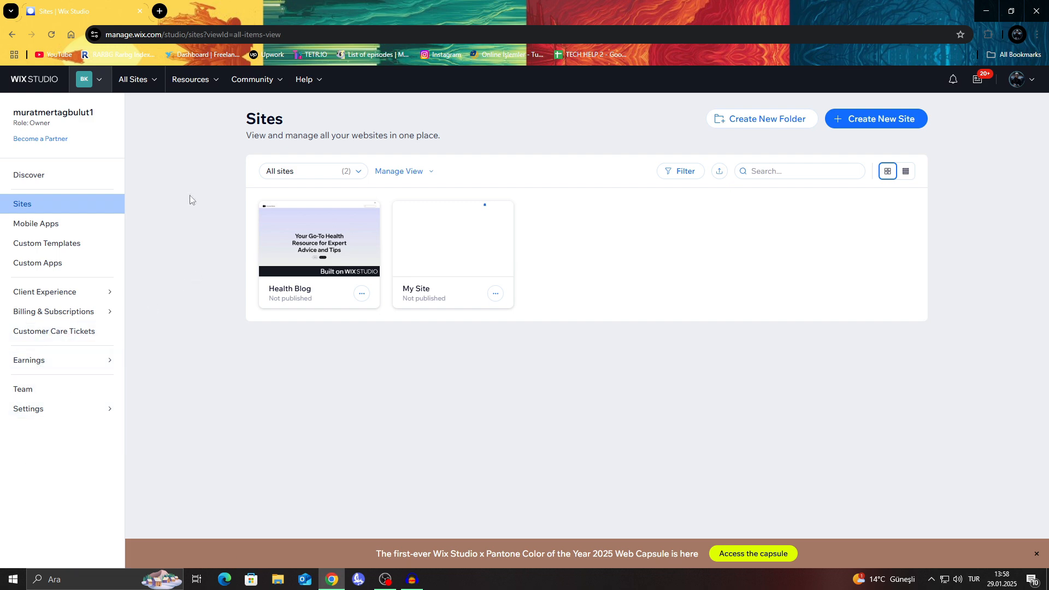
click(57, 140)
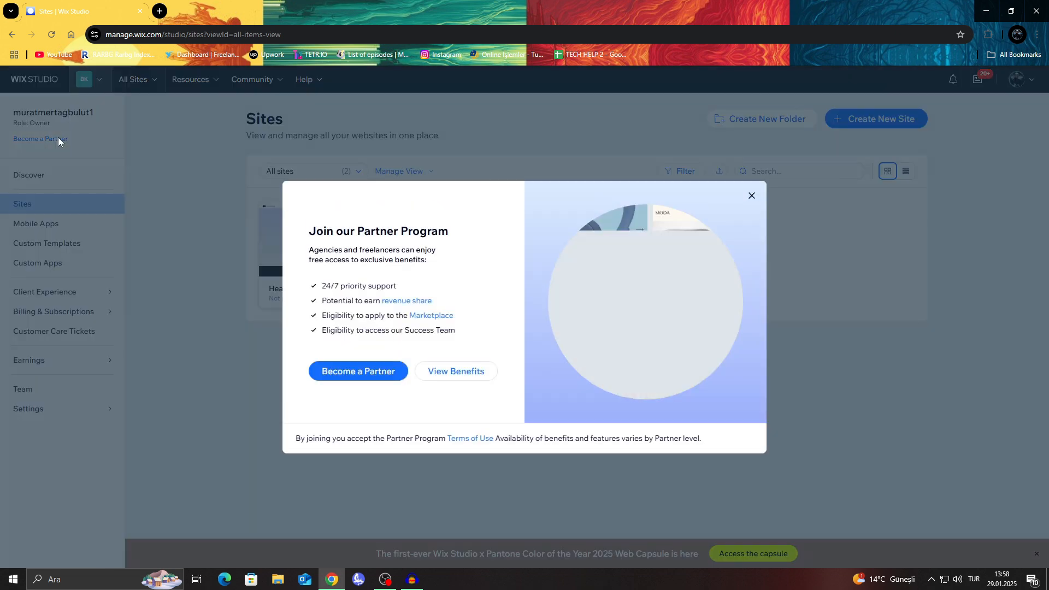
click(187, 204)
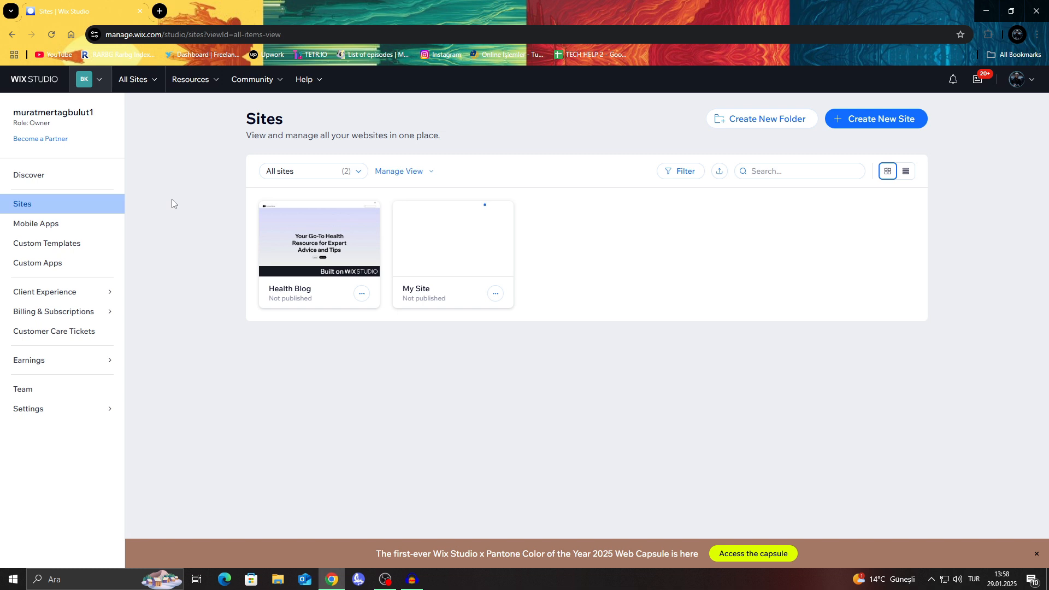
Step: Create a new site, close the old Sites page, and choose to generate a site structure with AI
click(902, 118)
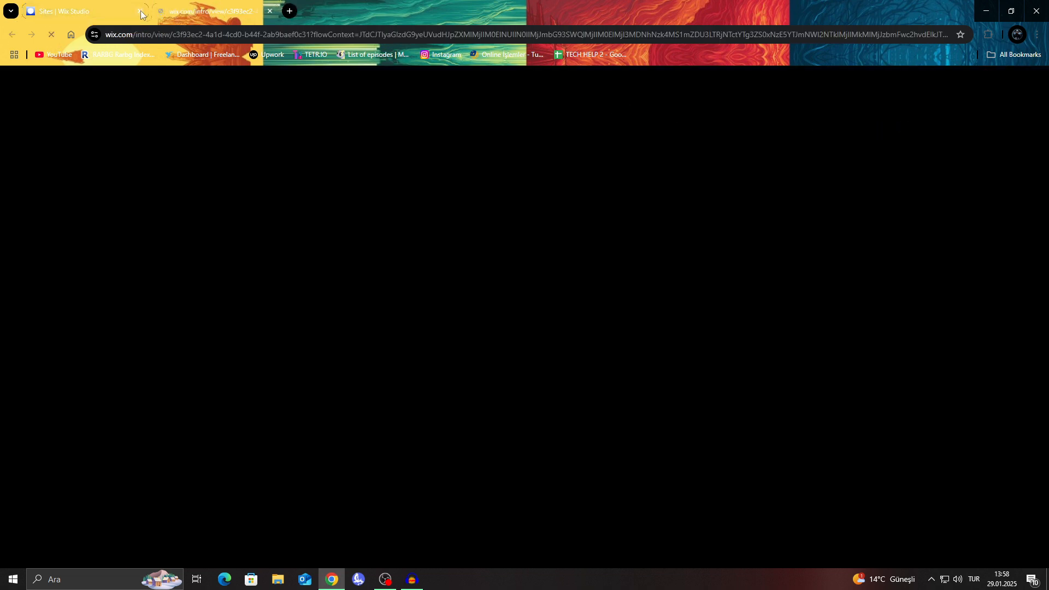
click(140, 11)
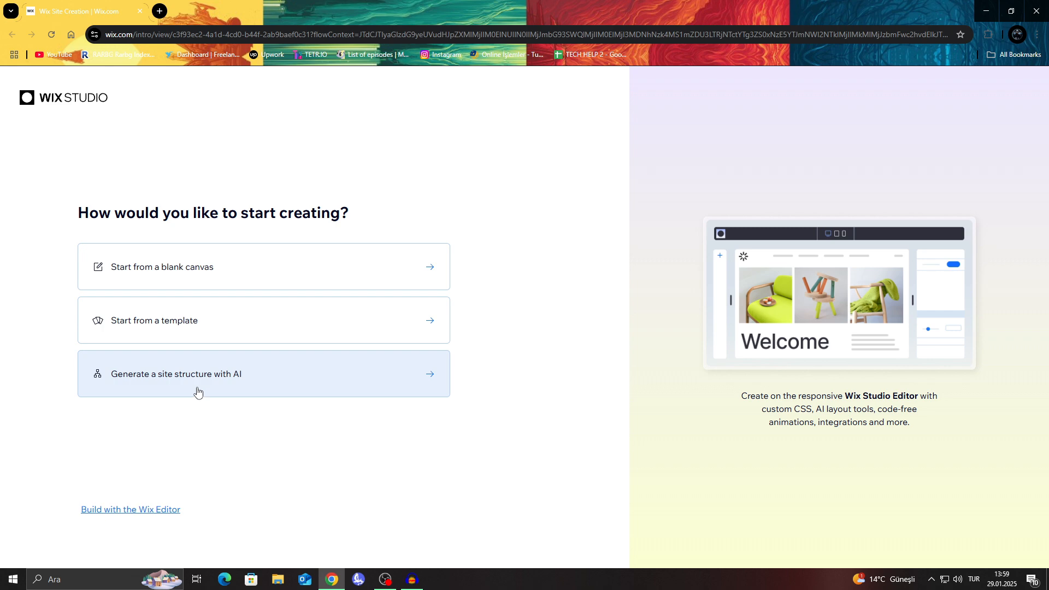
click(298, 380)
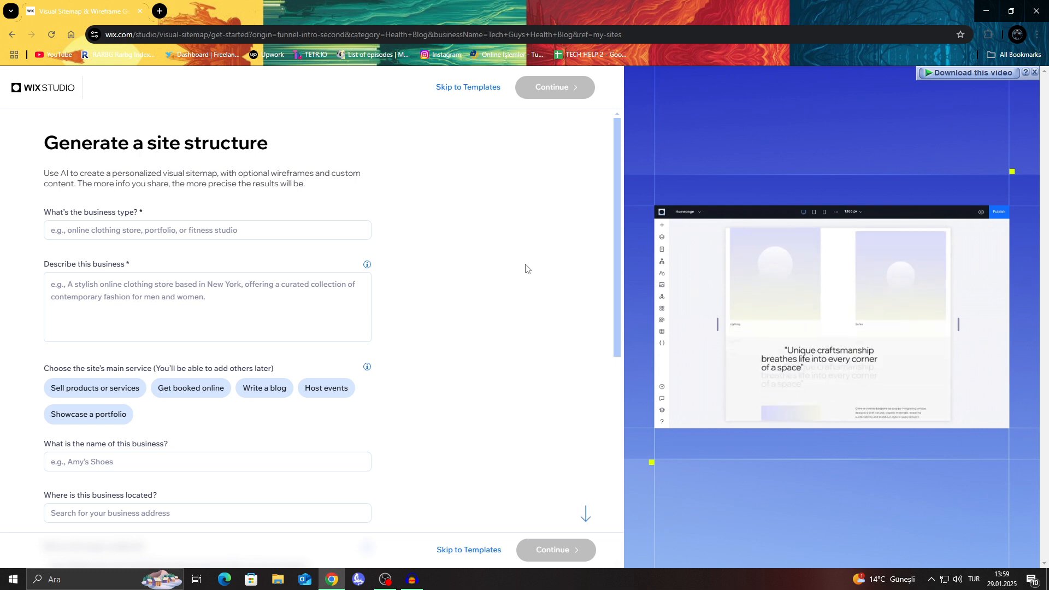
Step: Set the business type to Portfolio in the site structure form
click(274, 228)
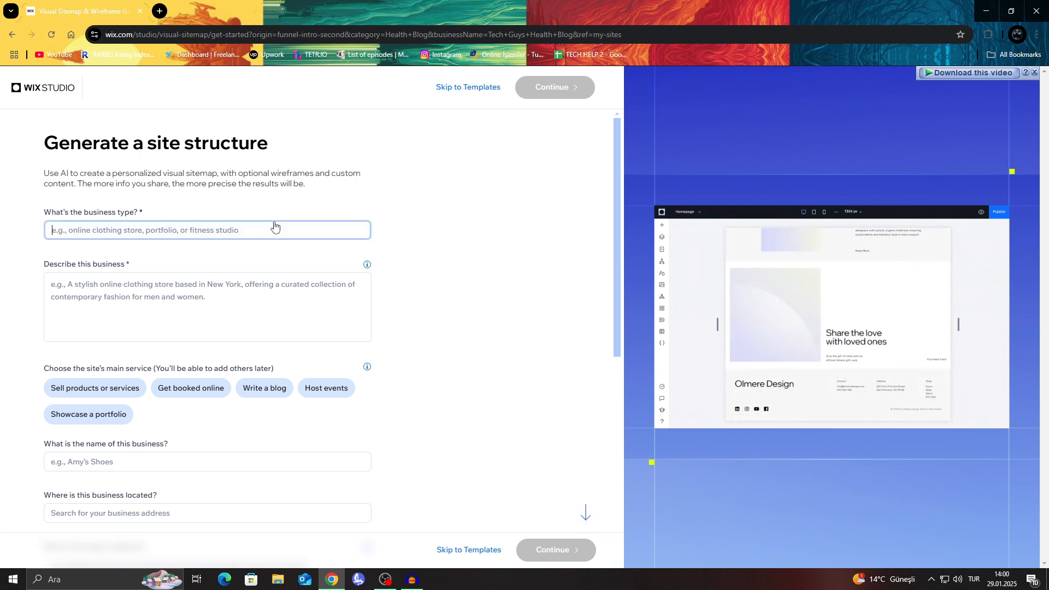
text(Port)
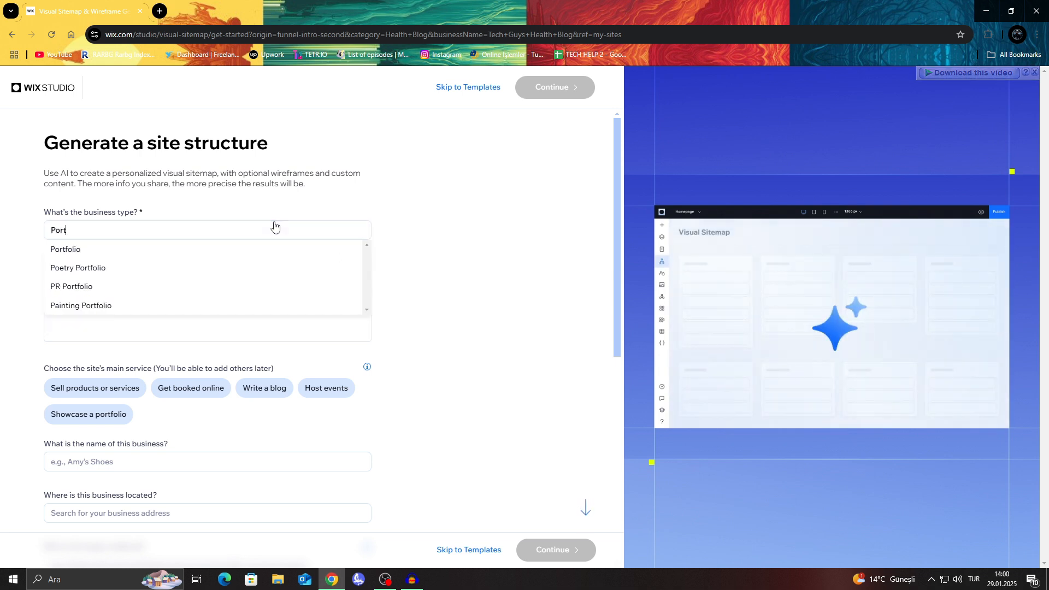
key(Return)
Step: Describe the business as "ı do video editing work and i need a portfolio to show off all the work i do"
key(Tab)
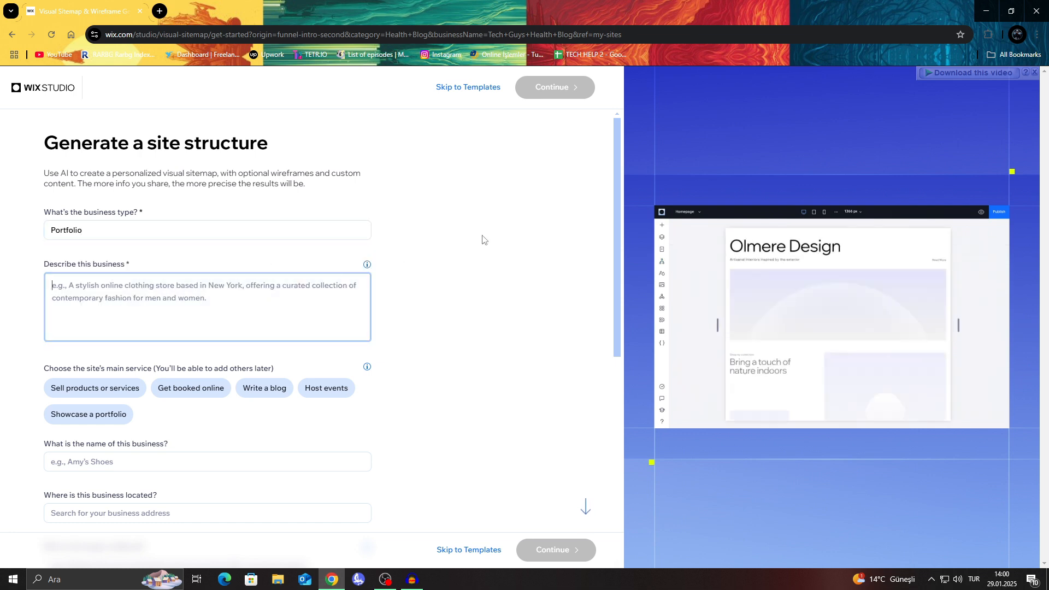
text(ı do )
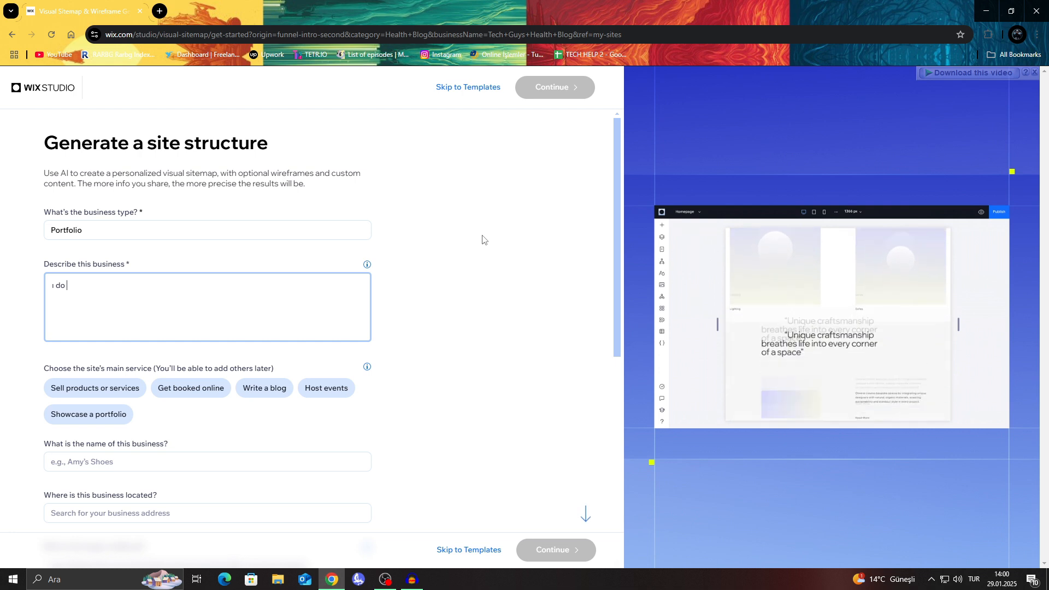
text(video editing work)
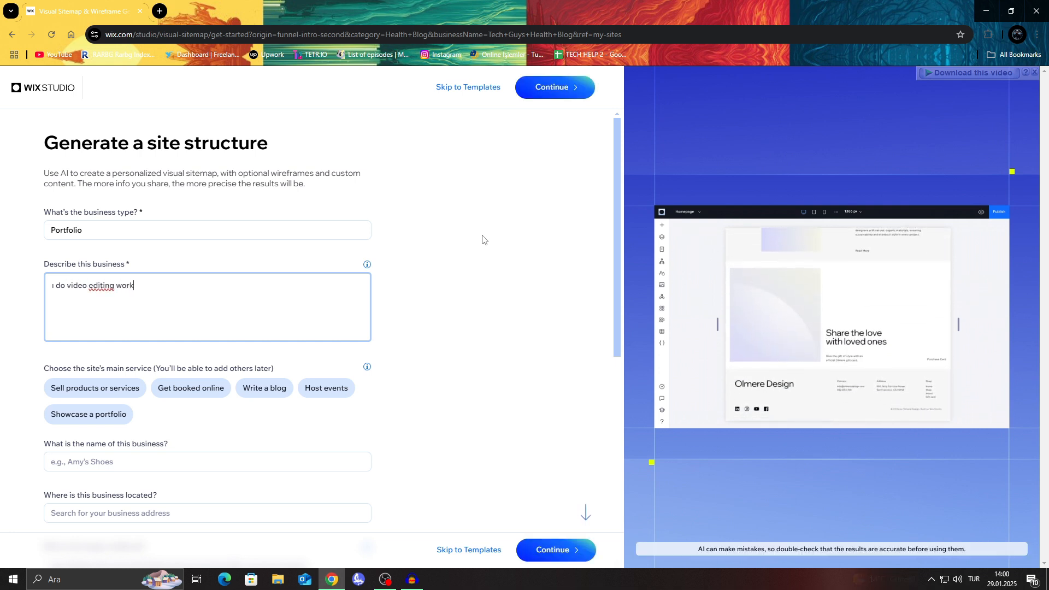
text( and i need a )
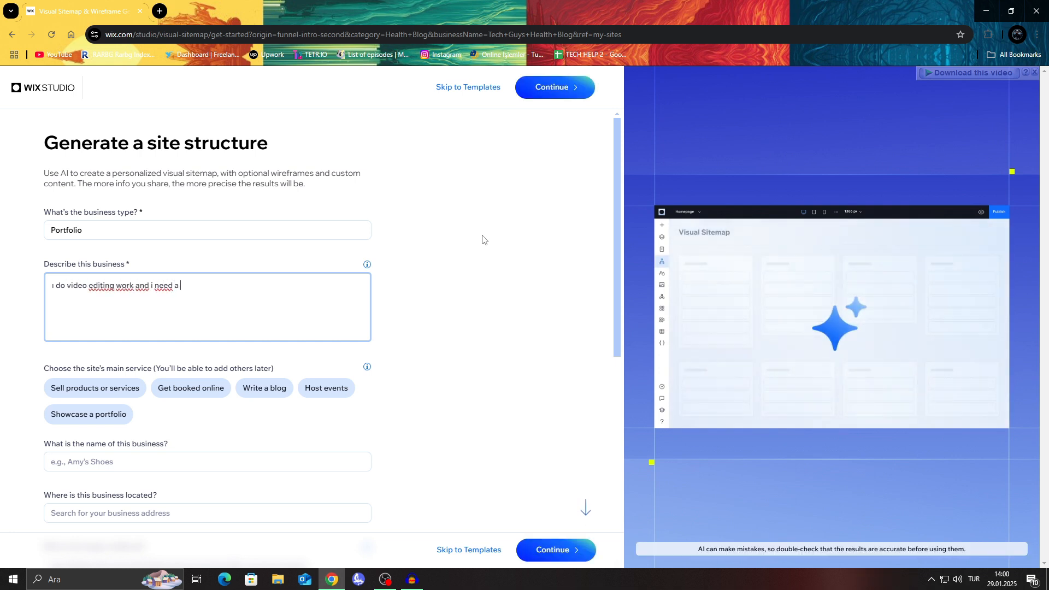
text(portfo)
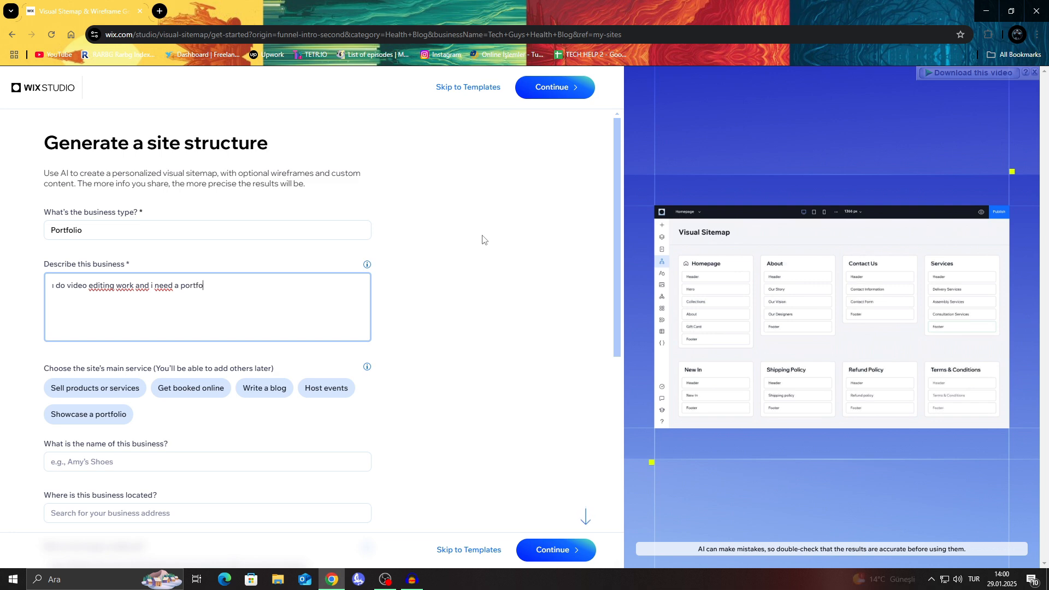
text(lio to show off all )
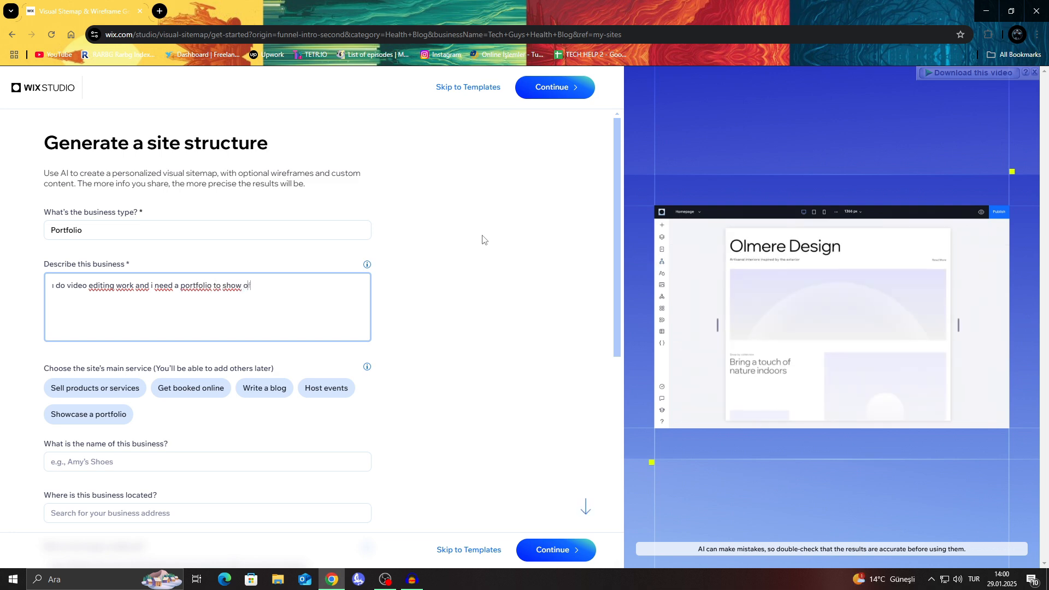
text(the w)
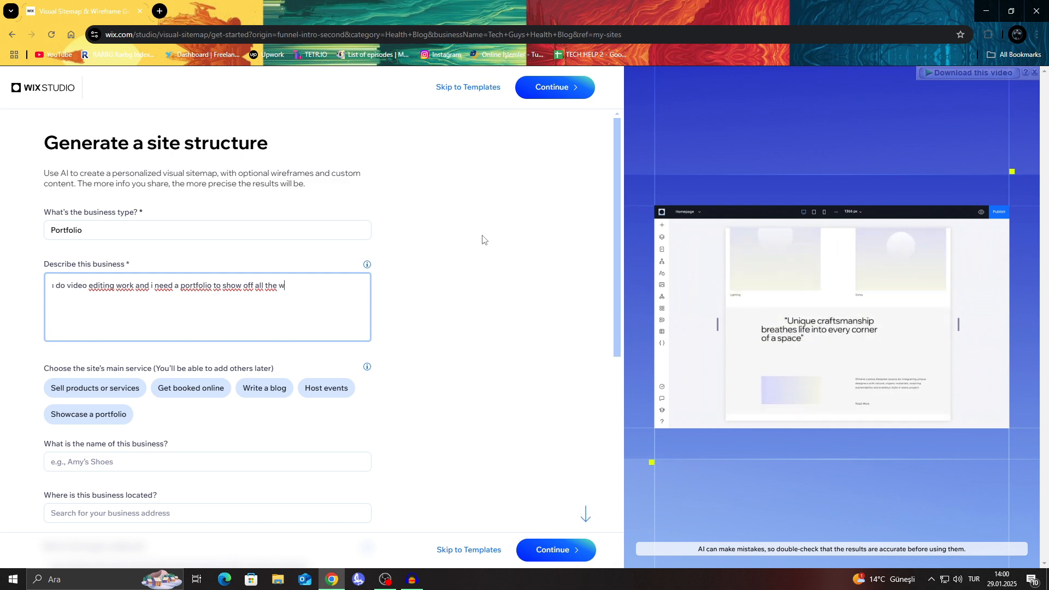
text(ork i do)
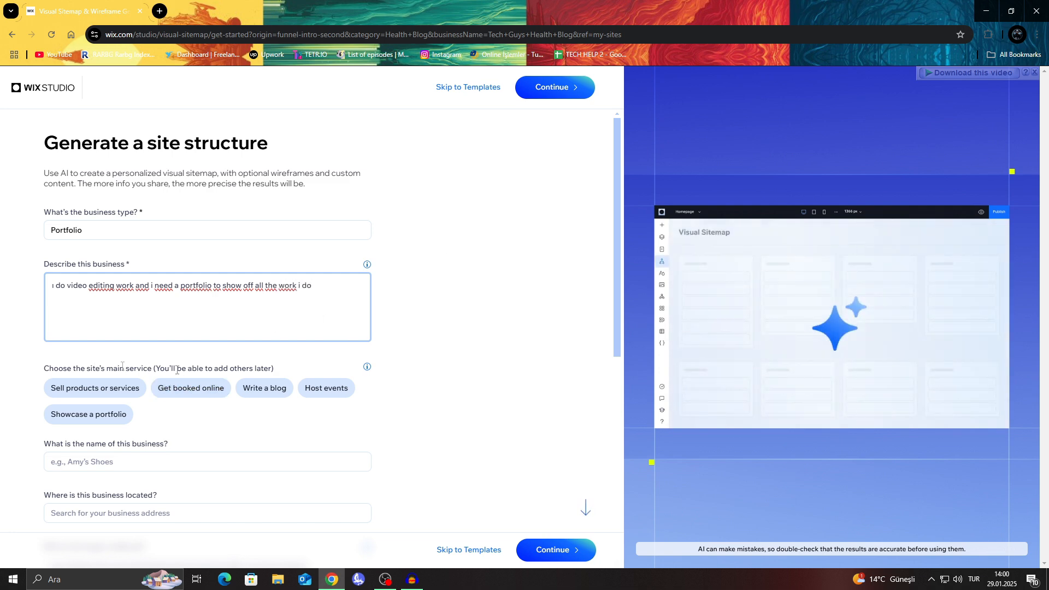
Step: Choose "Showcase a portfolio" as the site's main service and name the business "Tech Guy's Videos"
click(87, 414)
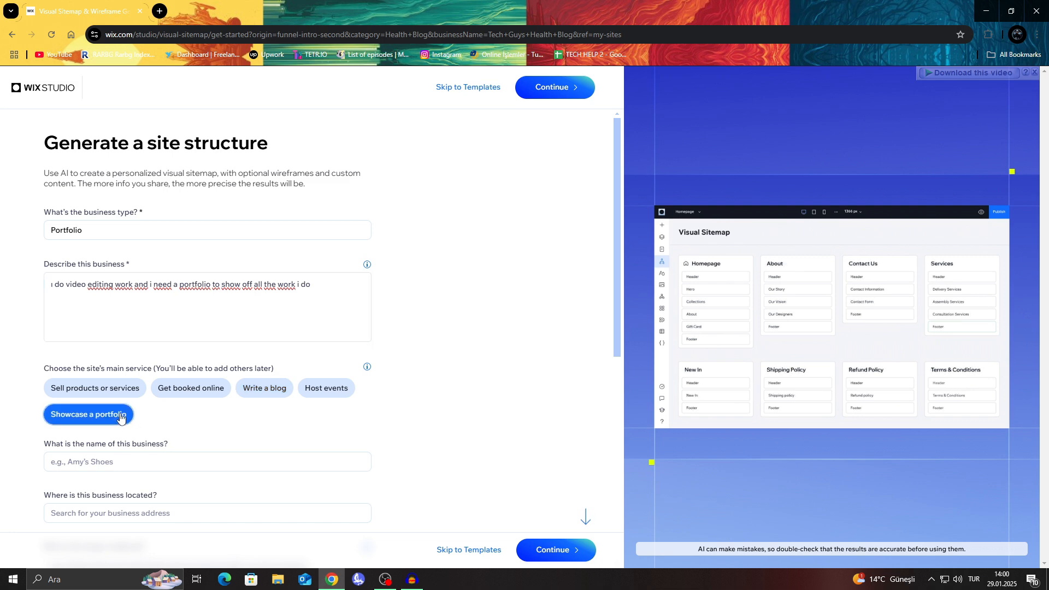
scroll(184, 358, down, 2)
click(184, 358)
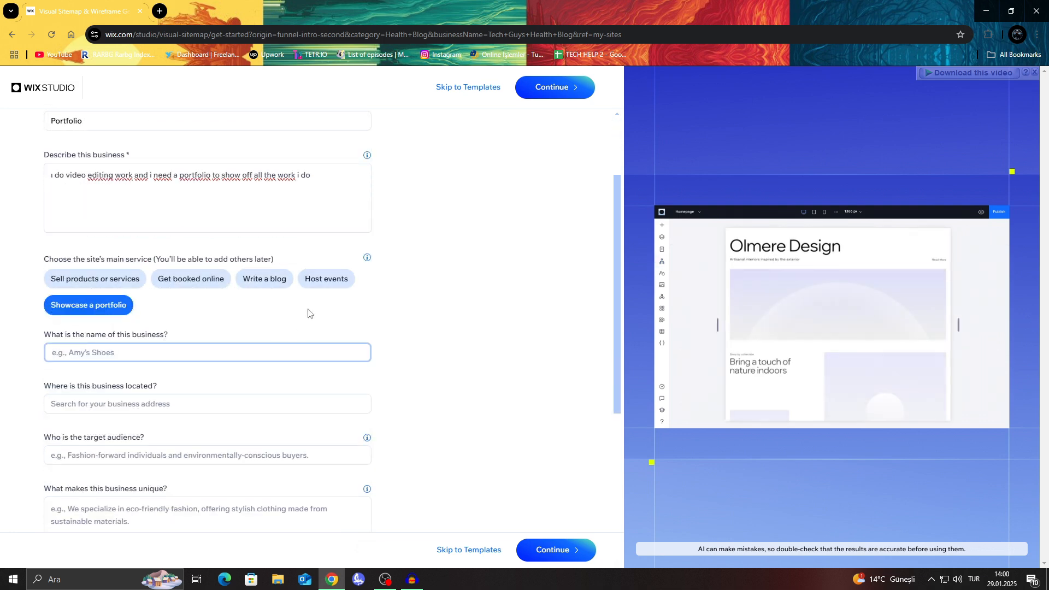
text(Tech G)
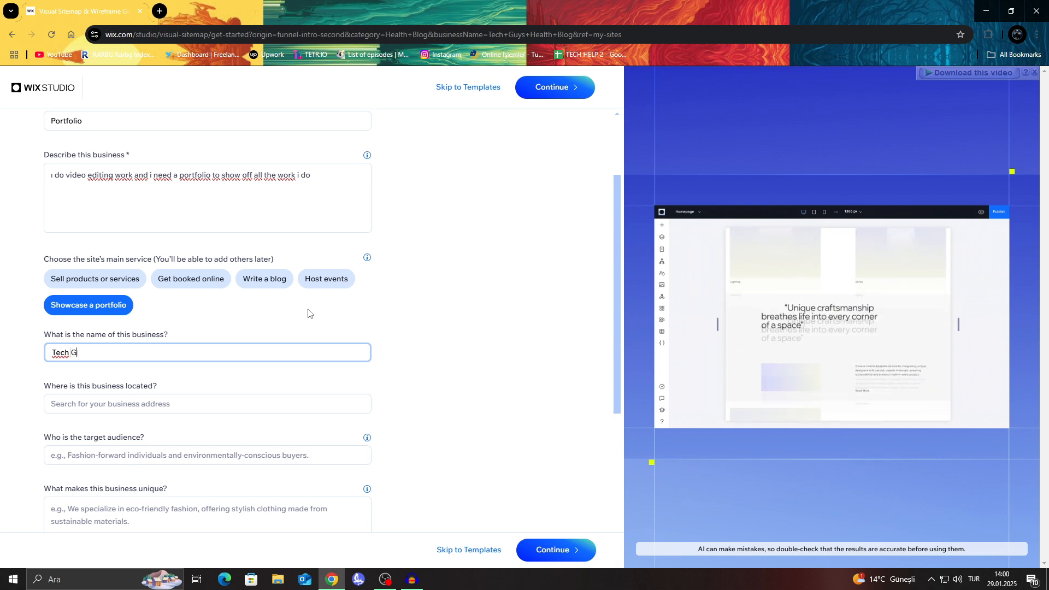
text(uy's )
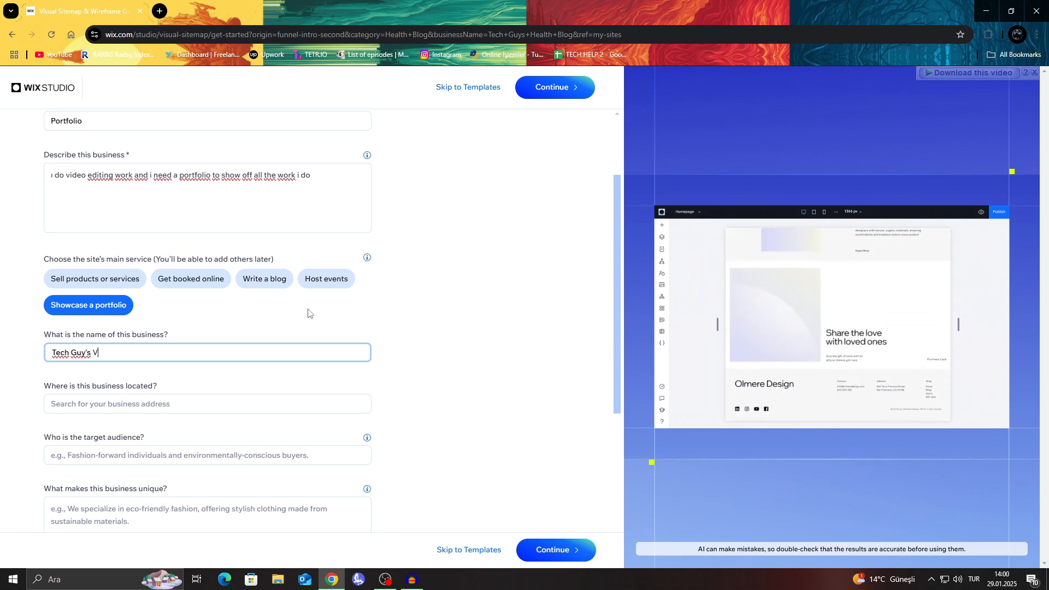
text(Videos)
Step: Set the business location to United States using the suggested address
click(272, 400)
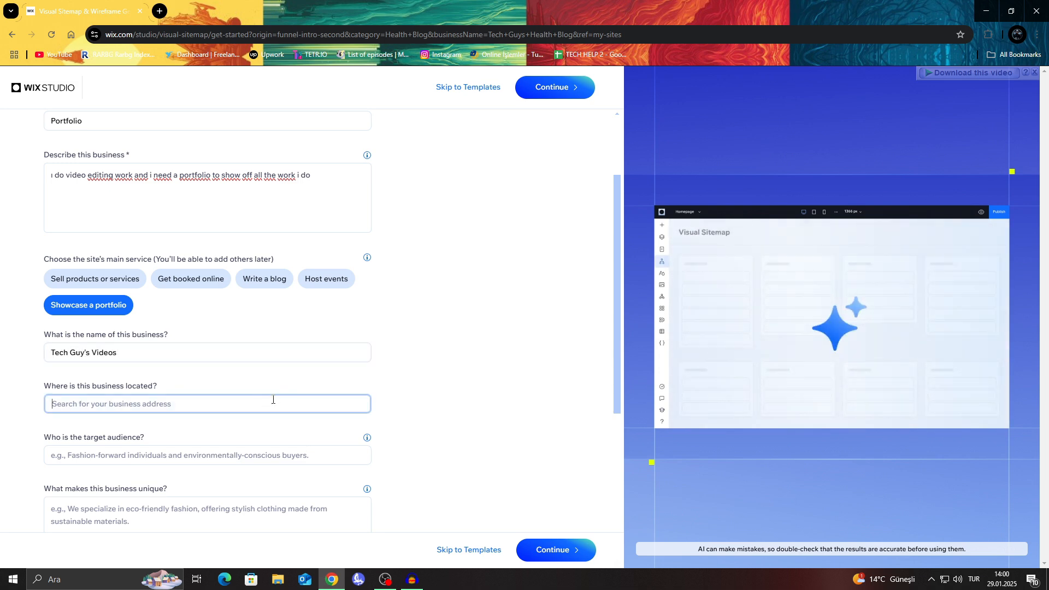
text(Us)
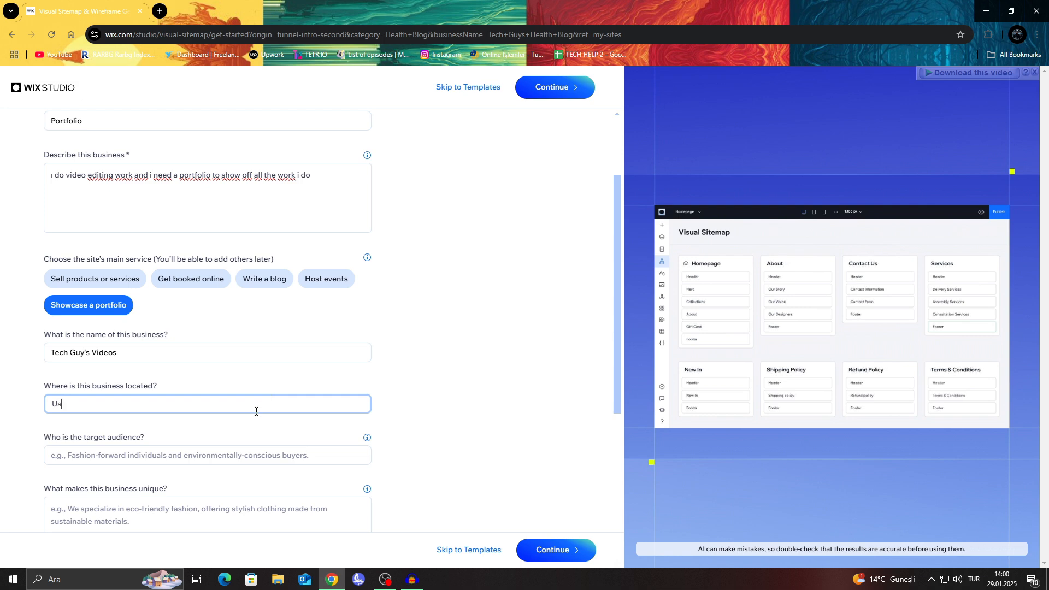
click(199, 422)
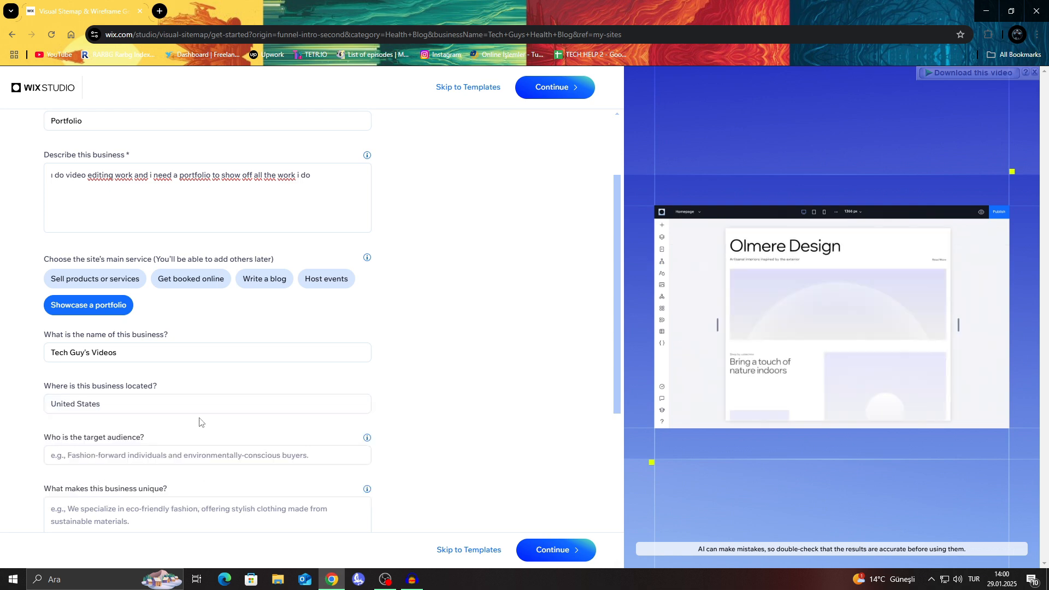
Step: Enter "ANybody looking for a video editor" as the target audience
click(203, 455)
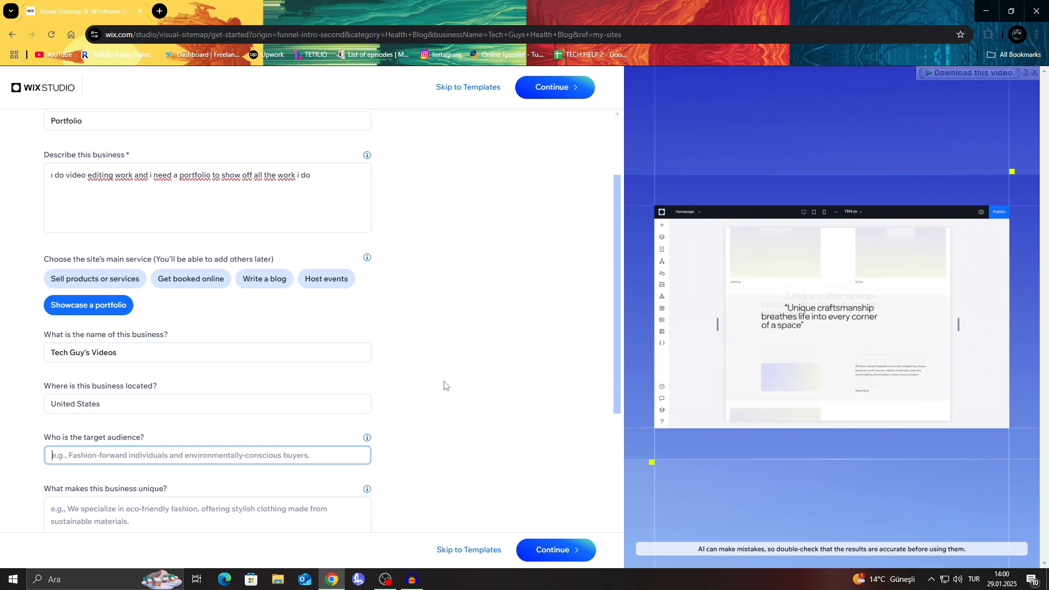
text(ANy)
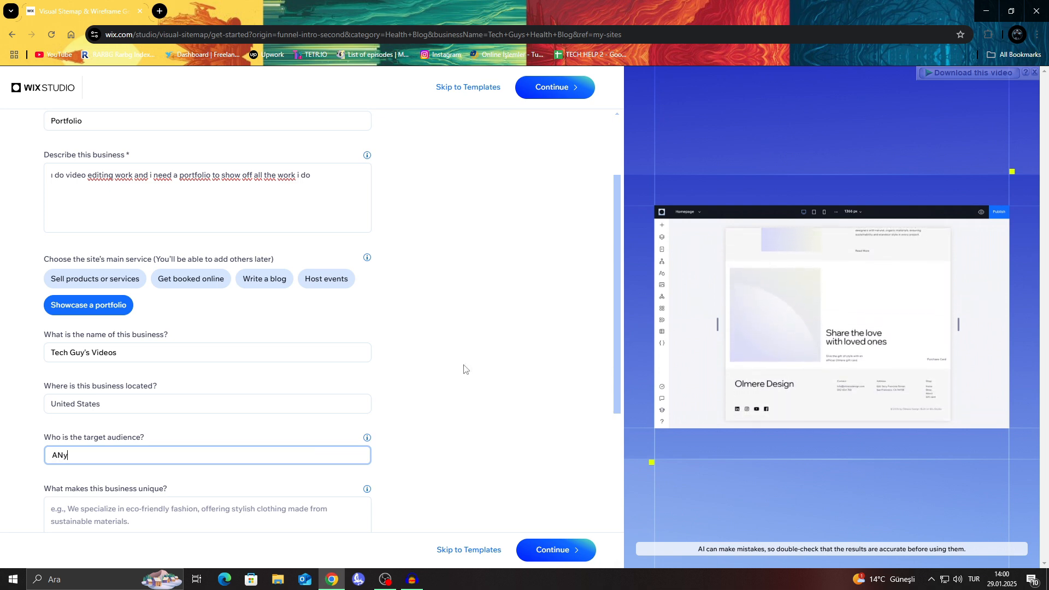
text(body looki)
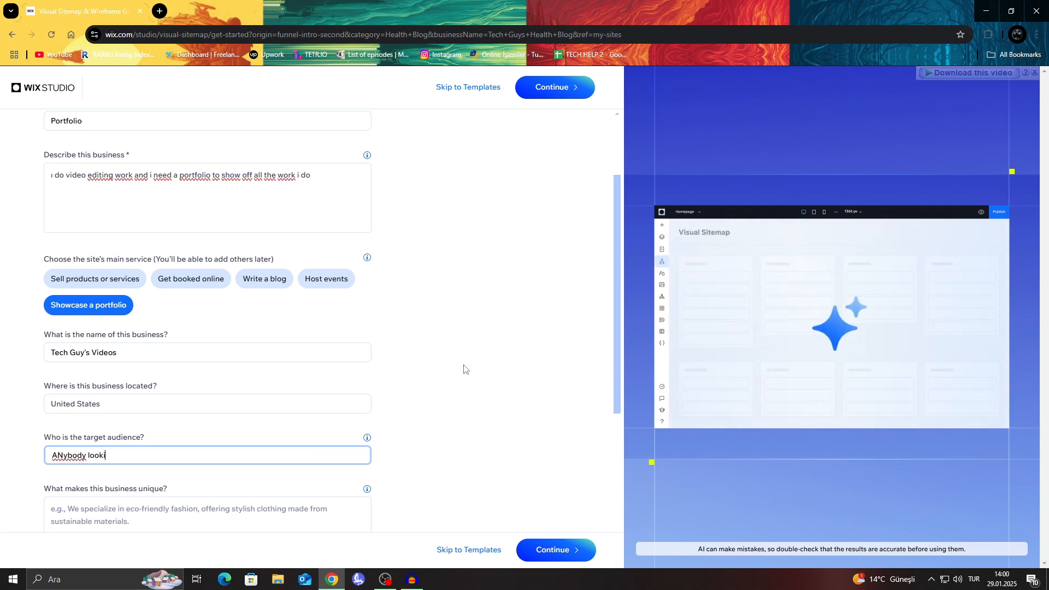
text(ng t)
text(or a video edit)
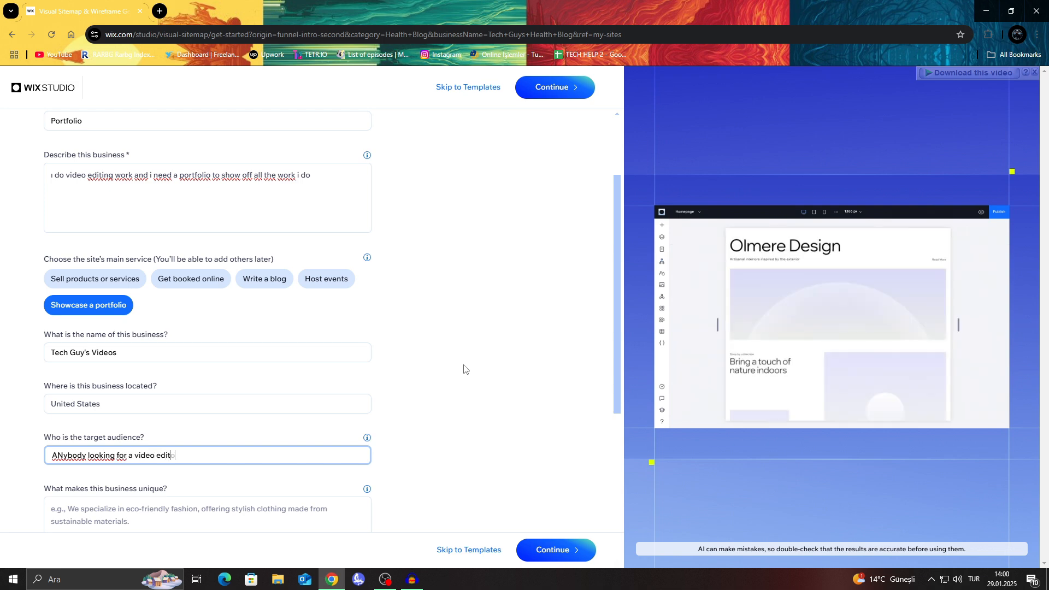
text(or)
Step: Enter "I make specialized videos for whoever needs them" as what makes the business unique
scroll(171, 328, down, 4)
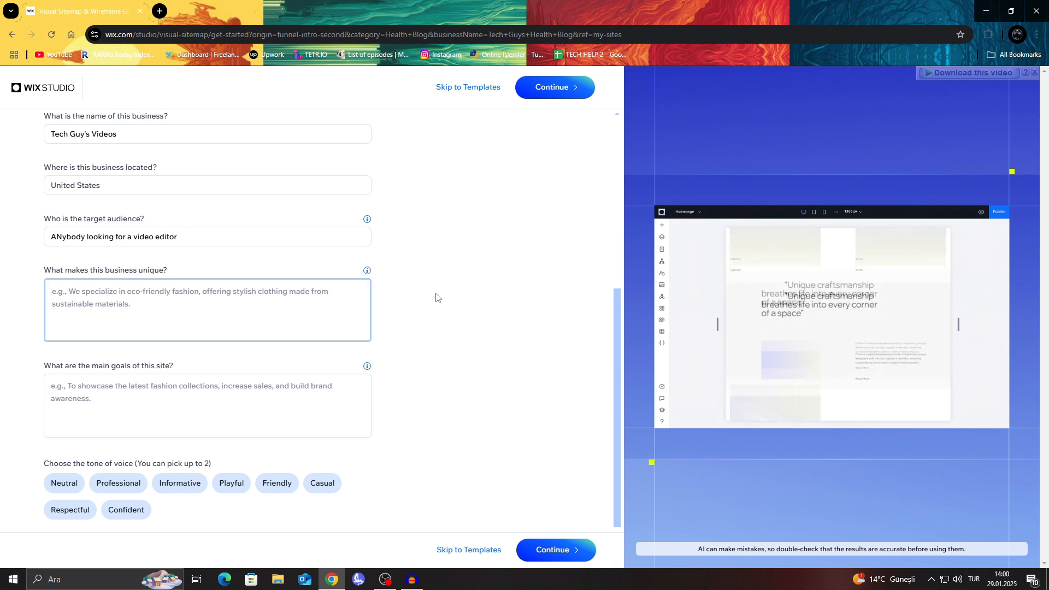
text(I mak)
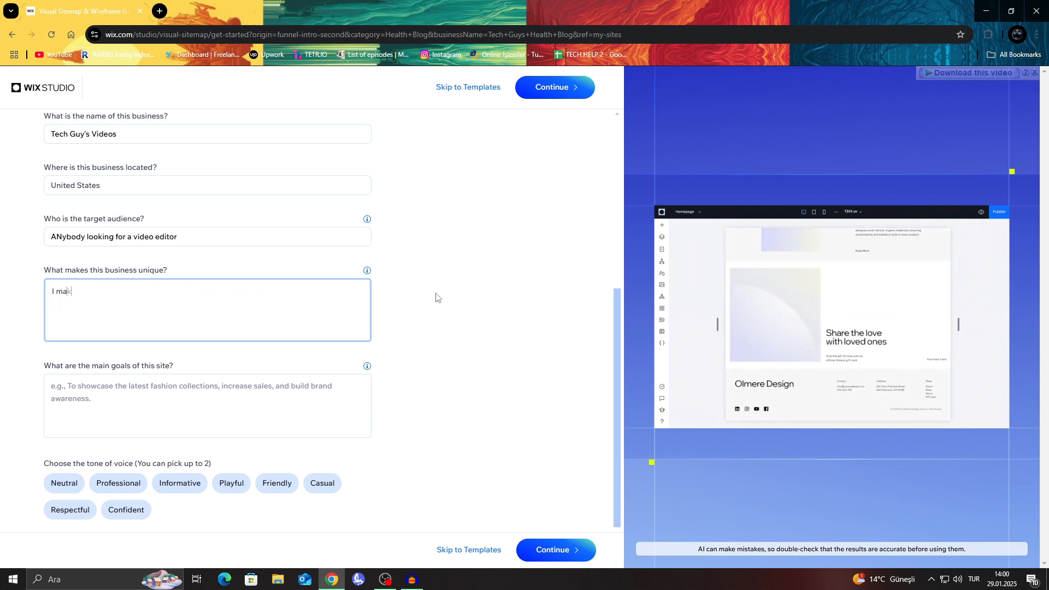
text(e specialized )
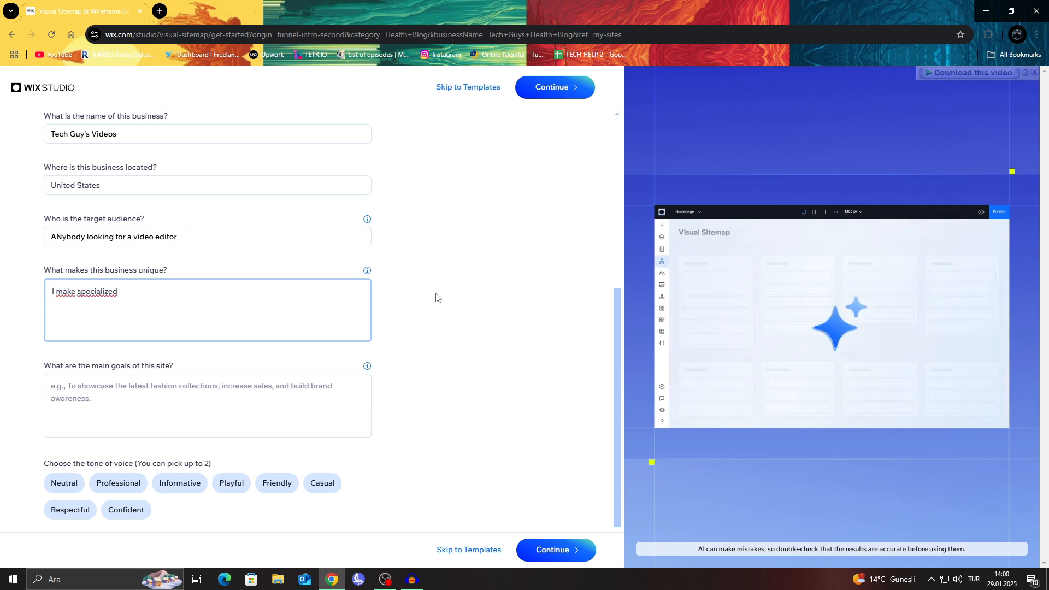
text(videos for whoever need)
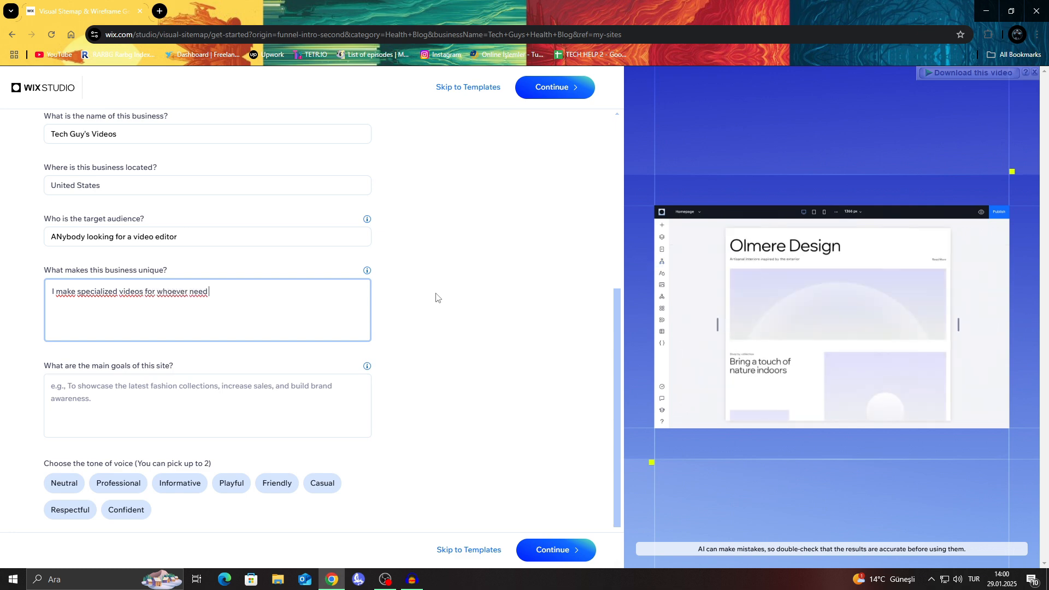
text(s them)
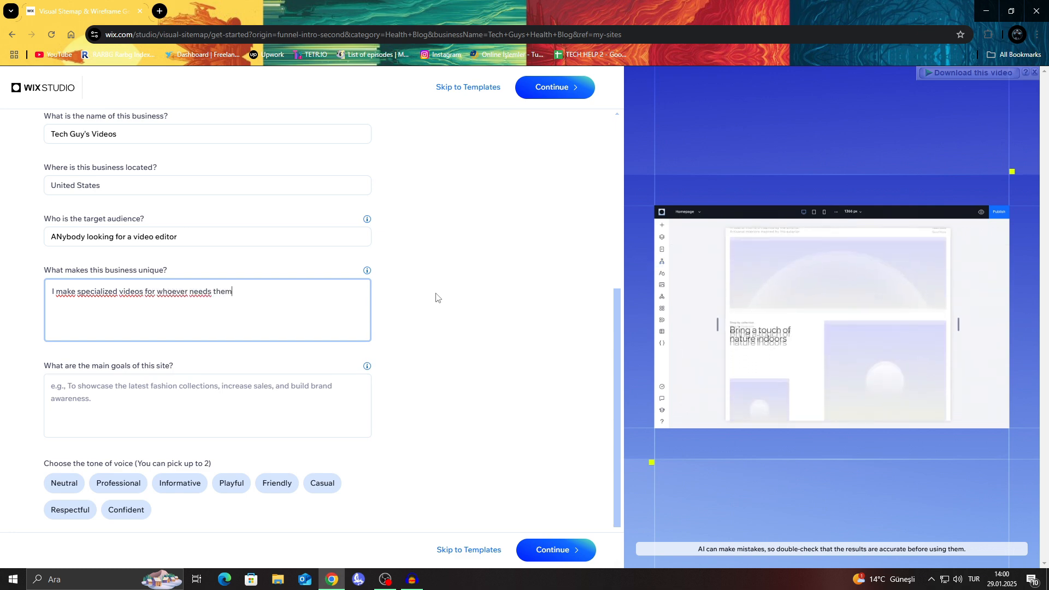
Step: Enter "to get work done" as the main goals of the site
click(136, 378)
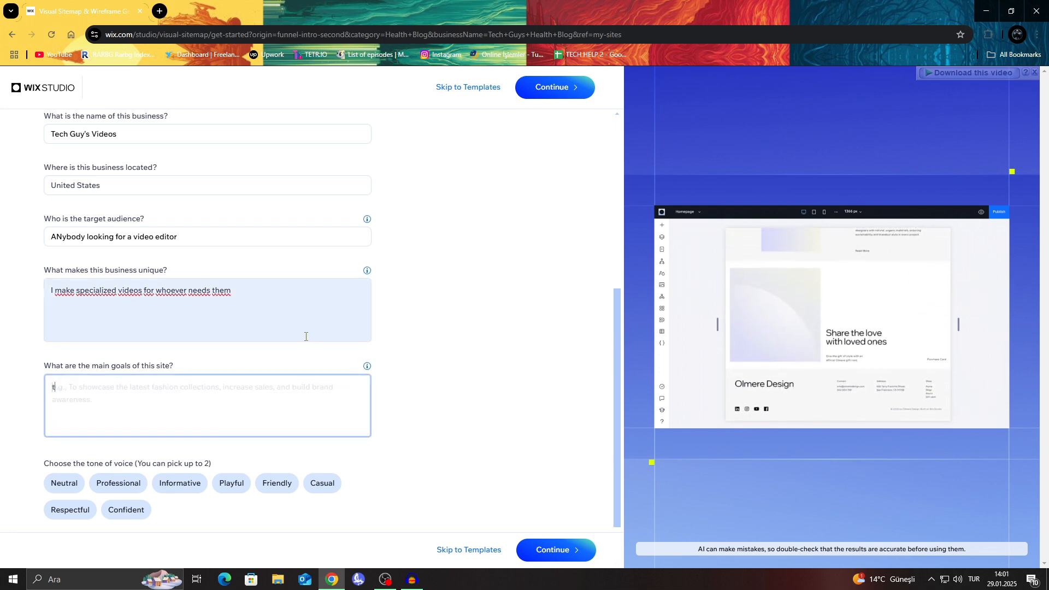
text(to get work)
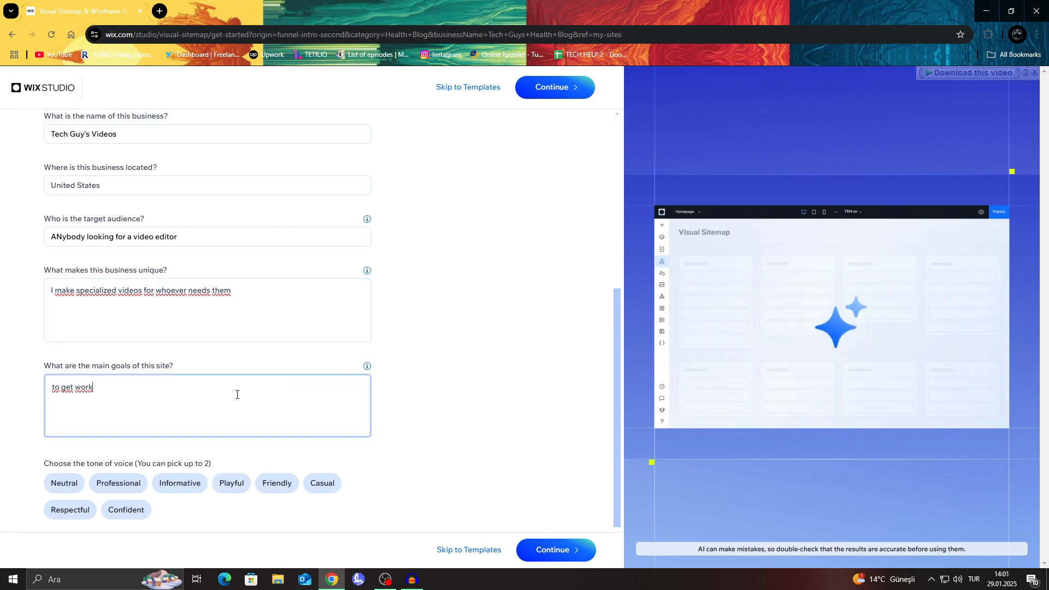
text( done)
Step: Choose Professional and Informative as the site's tone of voice
scroll(205, 414, down, 1)
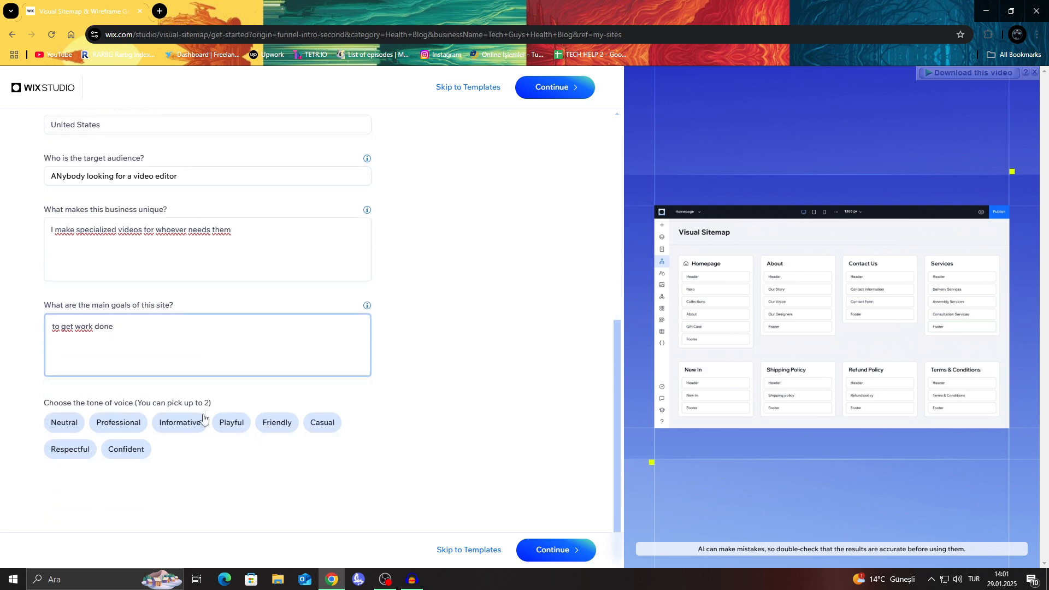
click(117, 422)
click(182, 431)
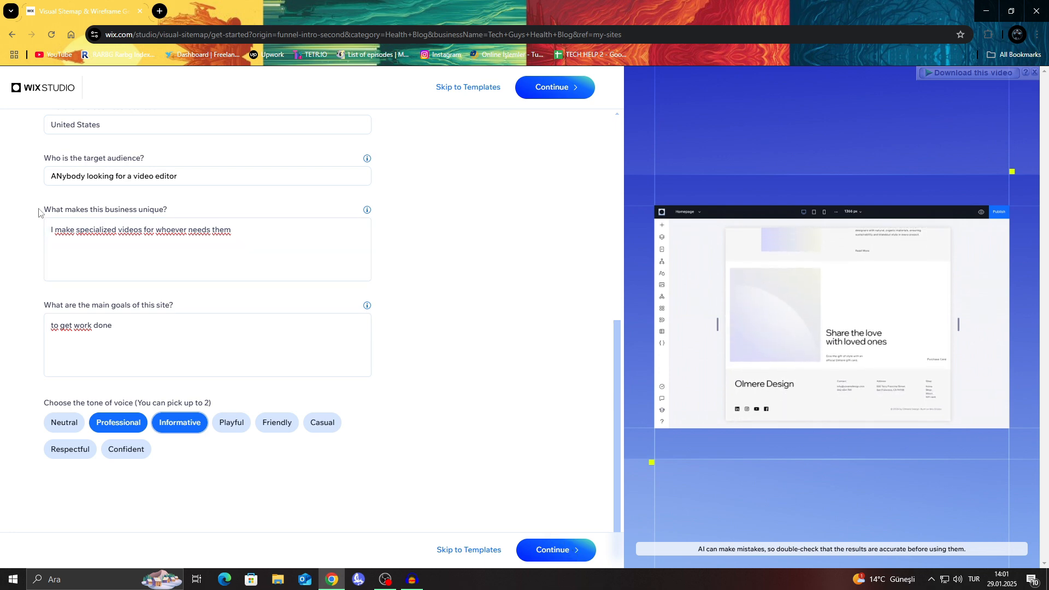
Step: Review the completed business details and generate the site structure as a visual sitemap with wireframes
scroll(75, 316, up, 2)
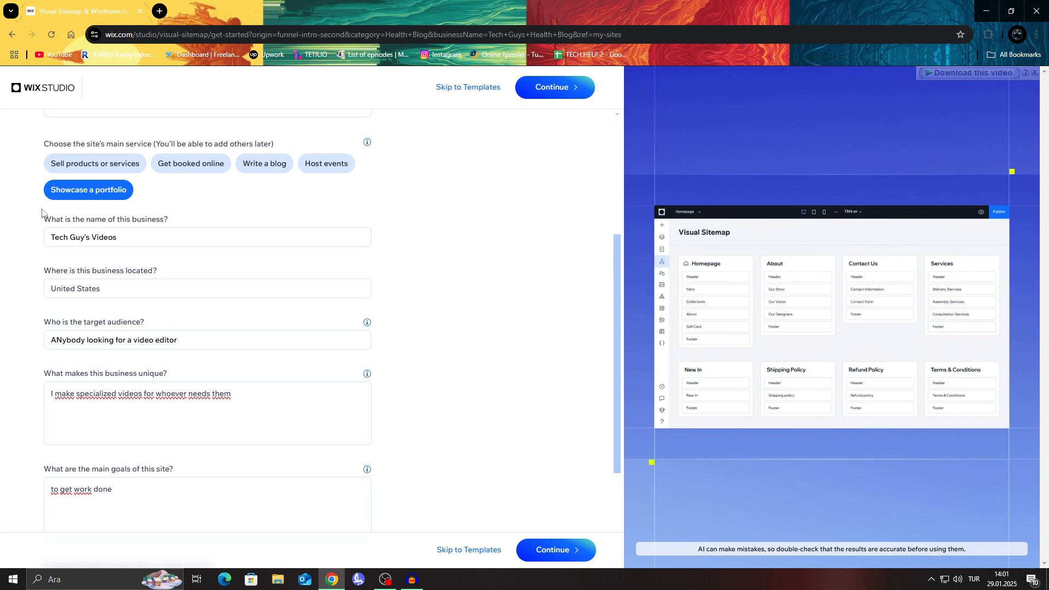
scroll(42, 212, up, 3)
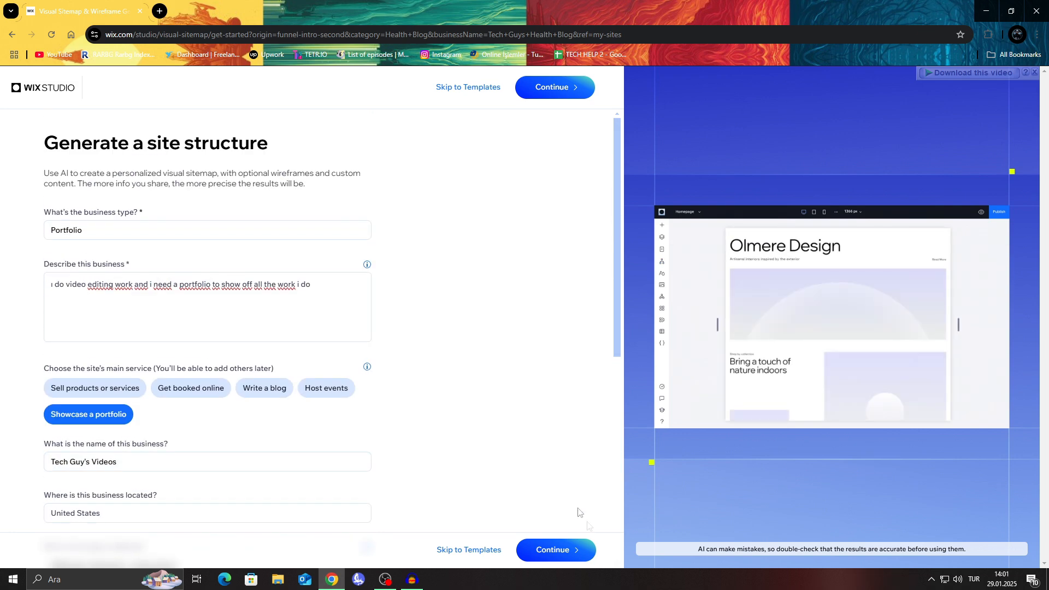
click(578, 548)
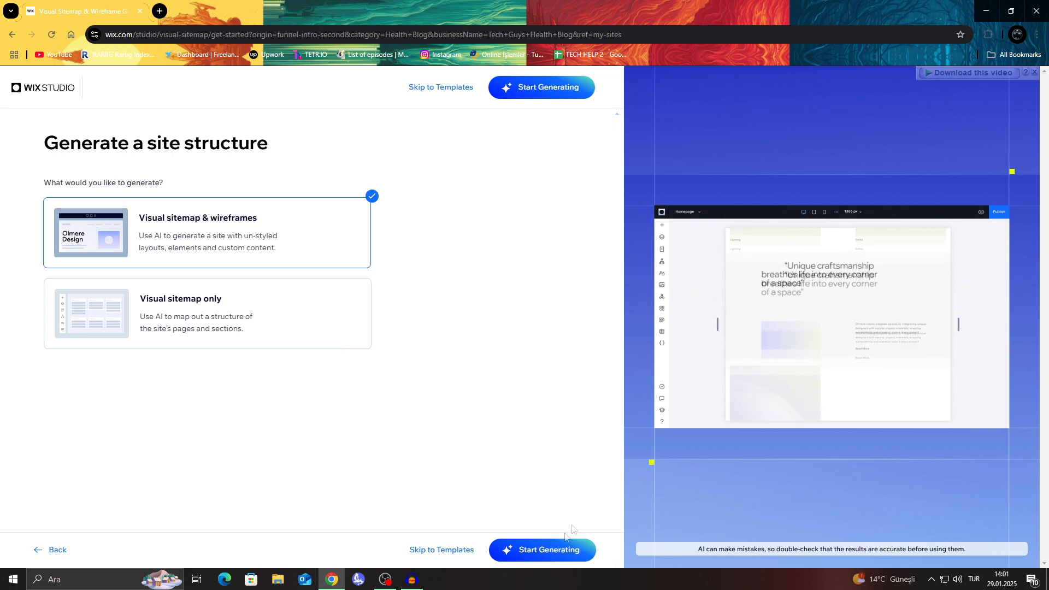
click(538, 549)
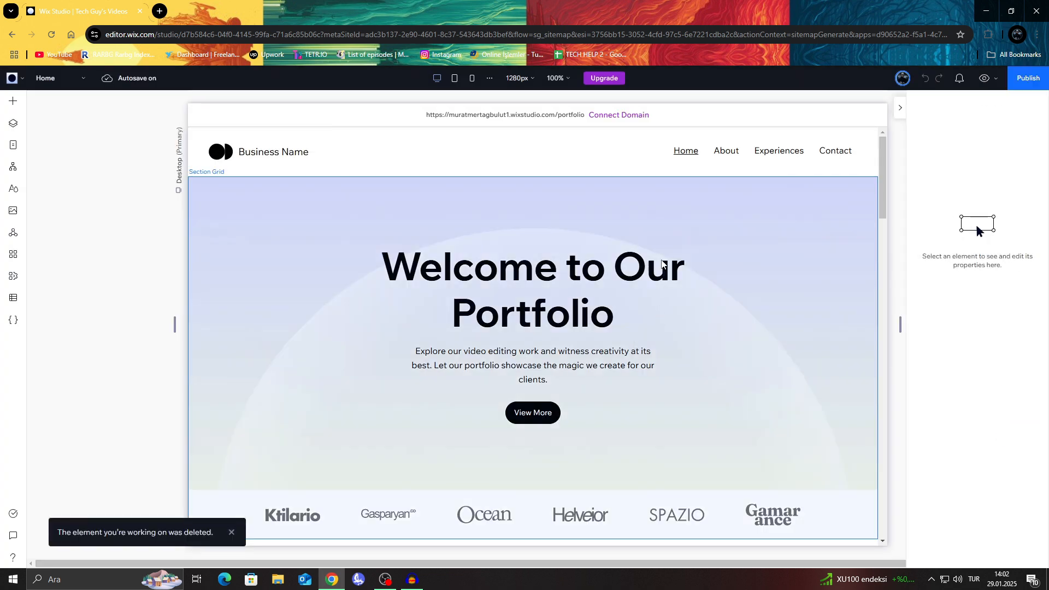
Step: Change the homepage hero heading to "Welcome to My Portfolio"
click(659, 270)
click(656, 270)
click(657, 269)
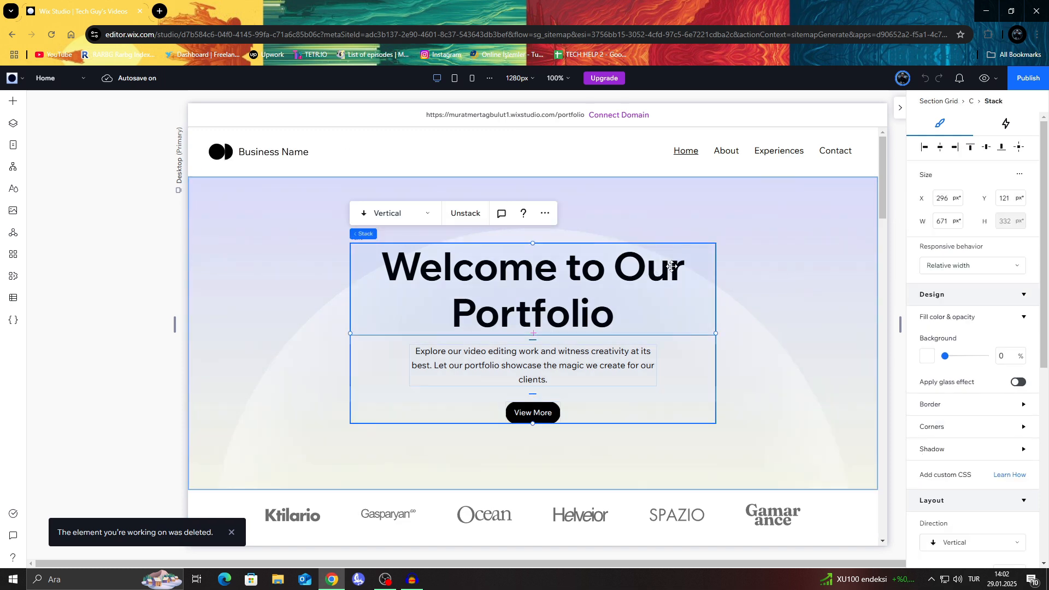
double_click(672, 266)
click(687, 265)
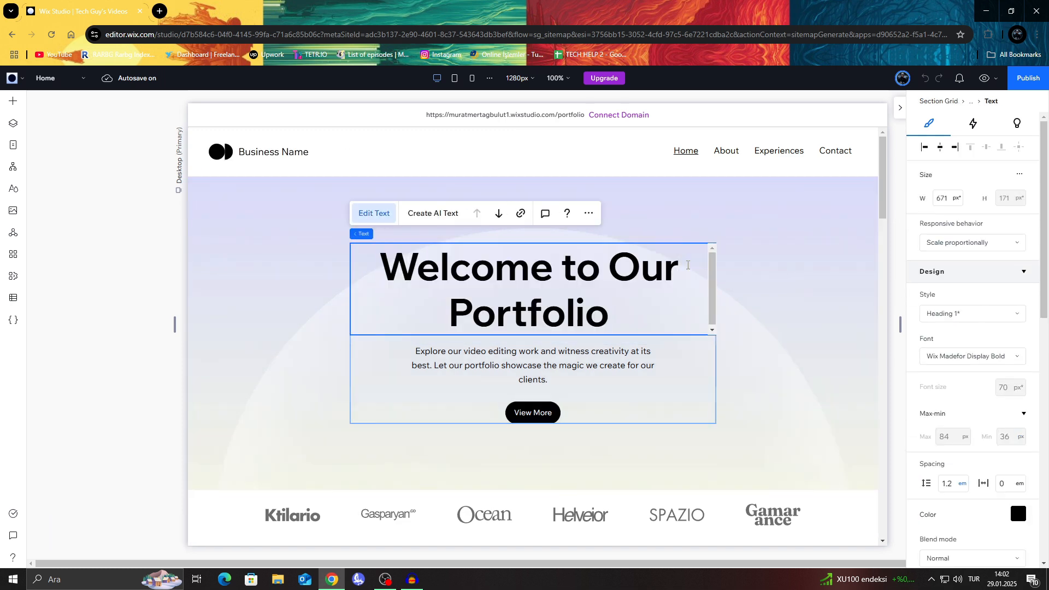
key(BackSpace)
key(BackSpace)
key(BackSpace)
text(My)
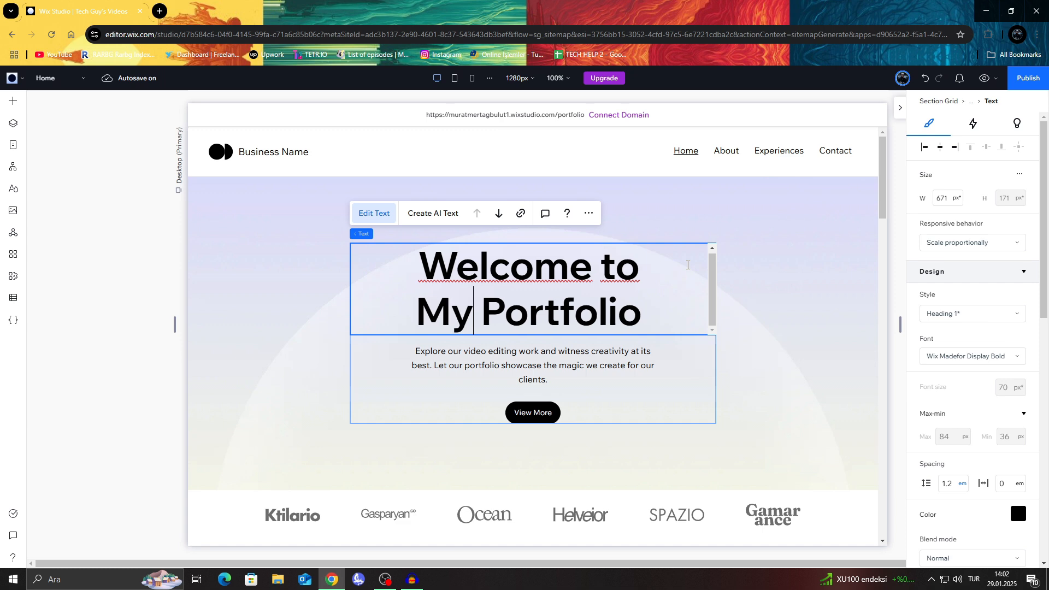
click(729, 306)
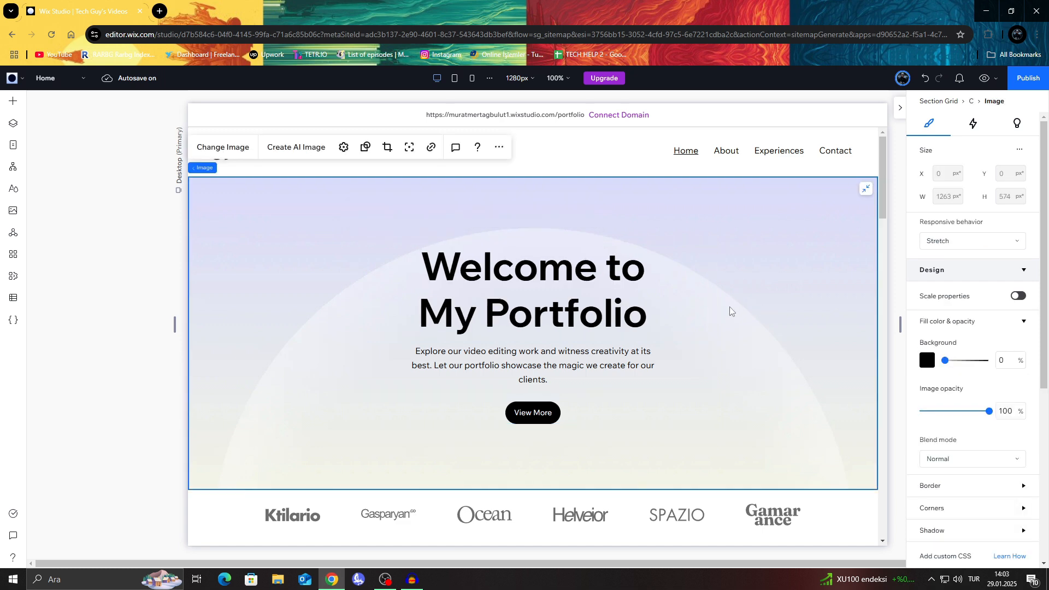
Step: Delete the repeater of company logos between the hero image and the Our Work section
scroll(584, 285, down, 5)
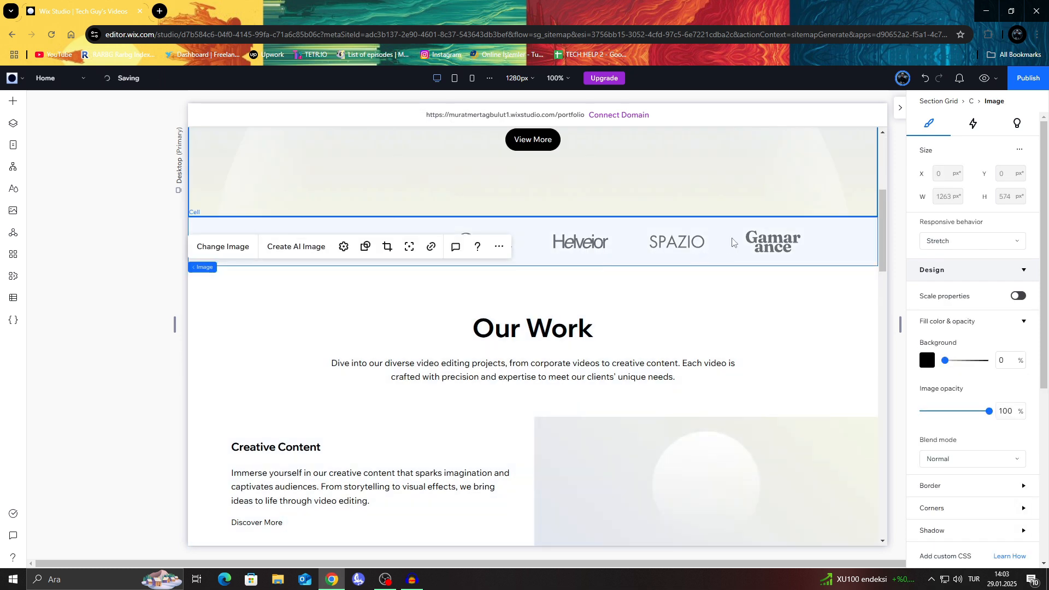
click(787, 243)
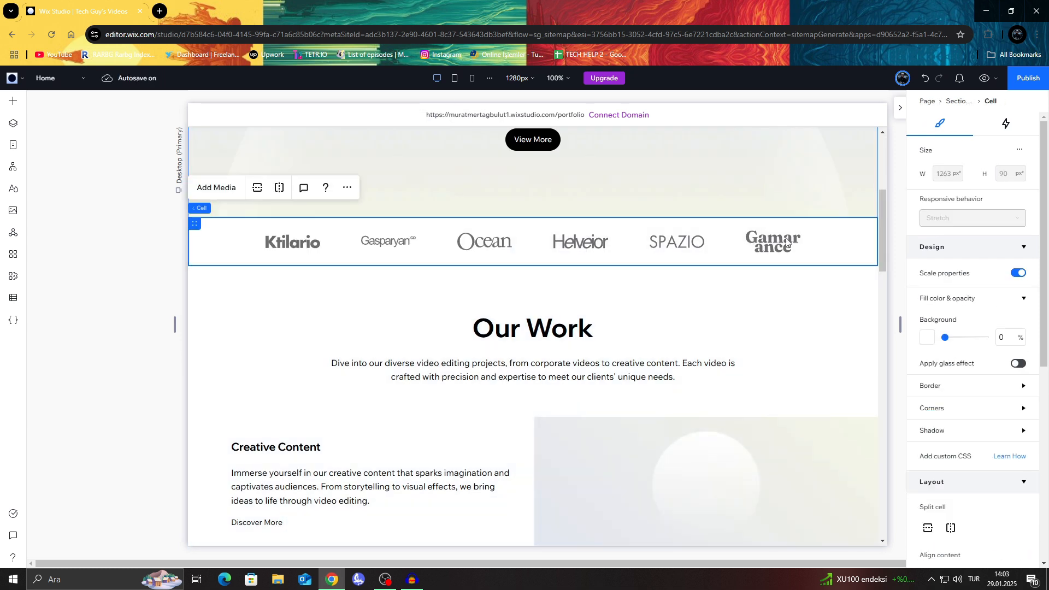
click(299, 239)
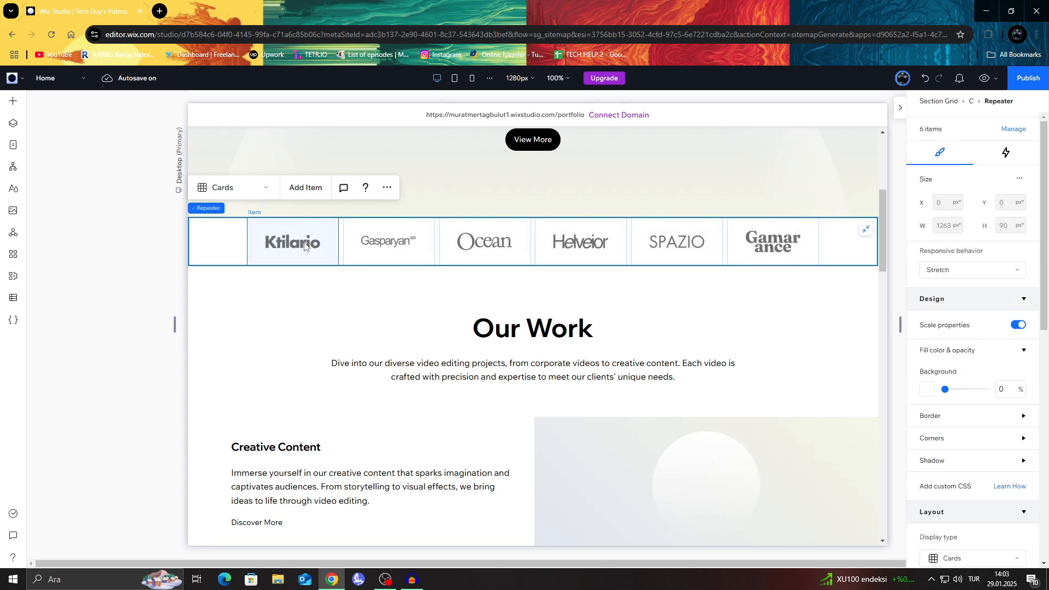
key(Delete)
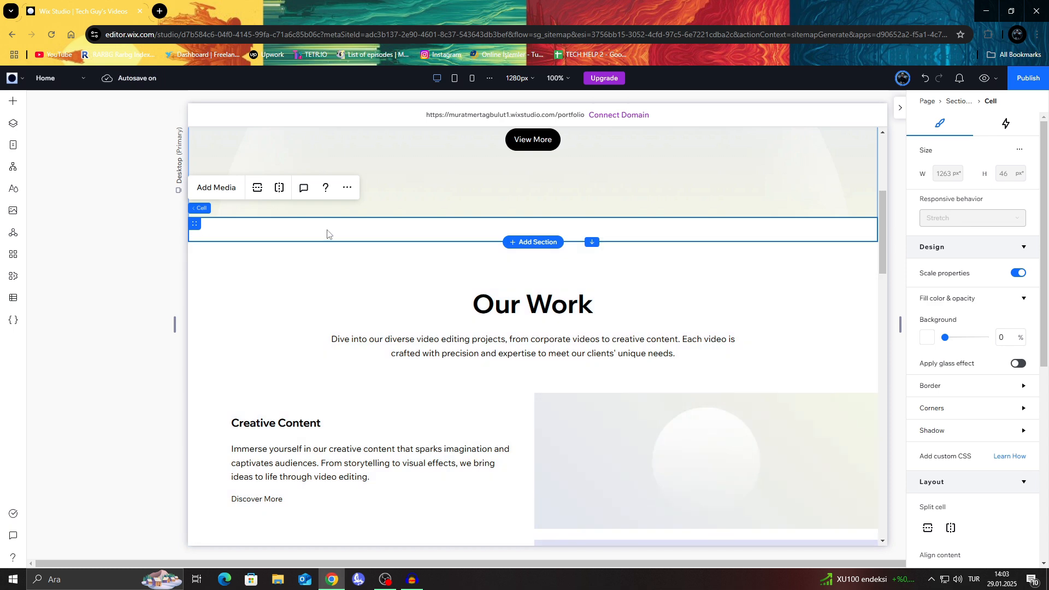
Step: Examine the Our Work items and their placeholder images, from Creative Content through Event Highlights
scroll(327, 233, down, 4)
click(720, 223)
click(683, 252)
click(586, 248)
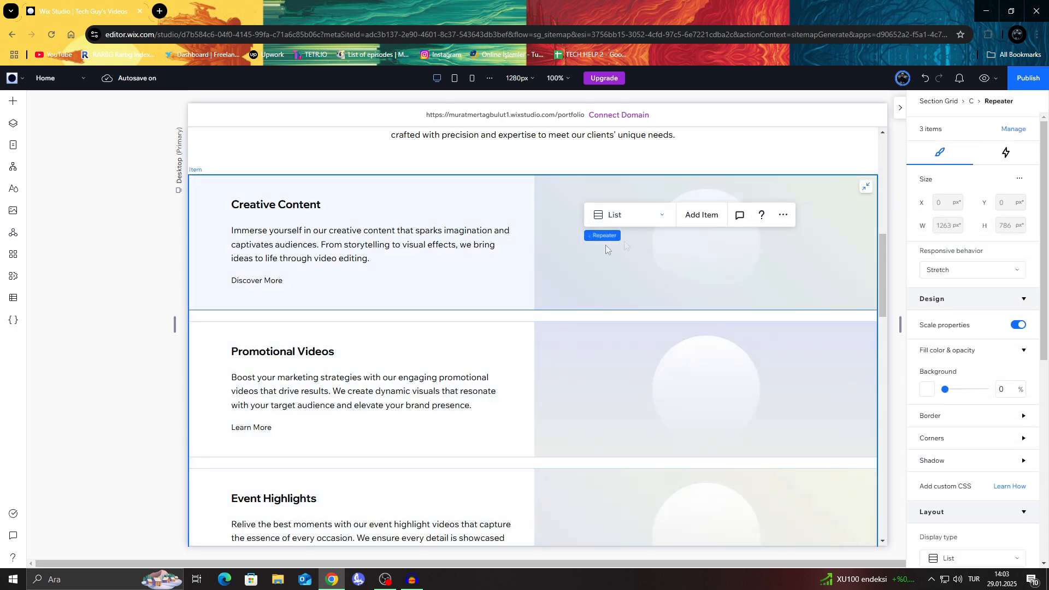
click(634, 263)
click(705, 246)
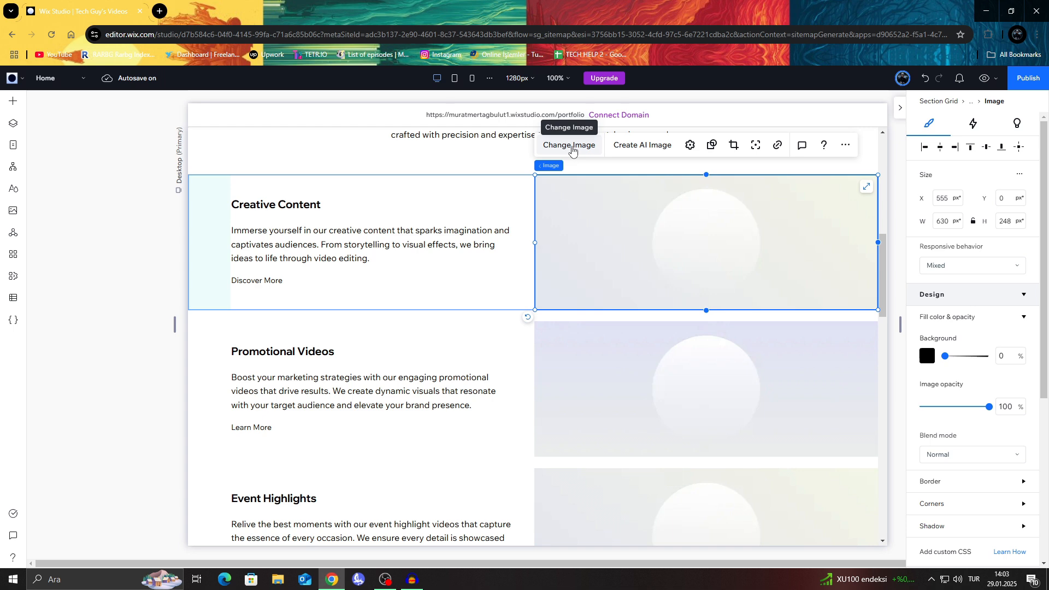
click(643, 373)
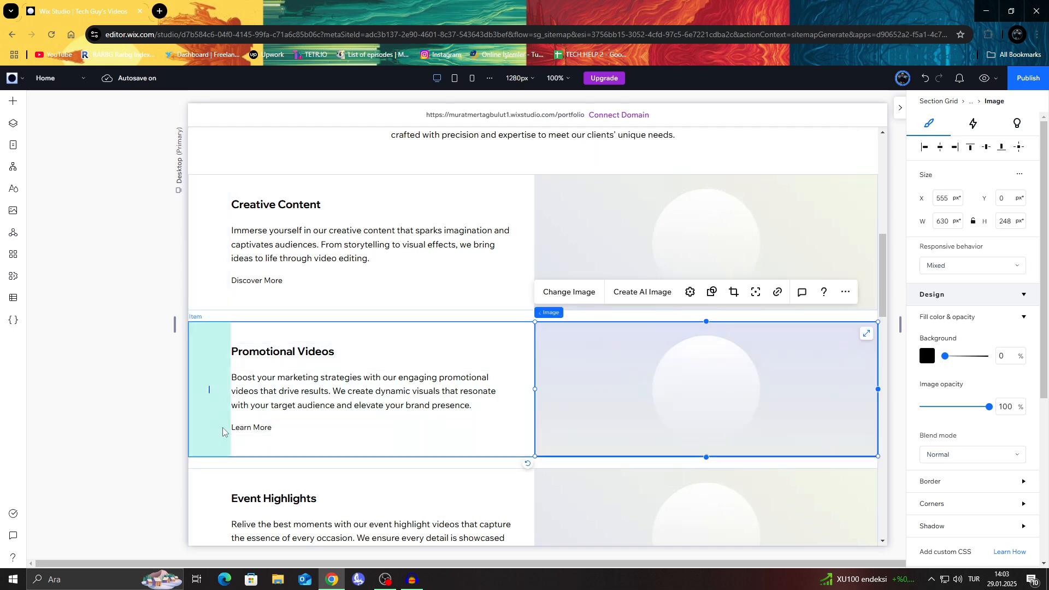
scroll(590, 338, down, 5)
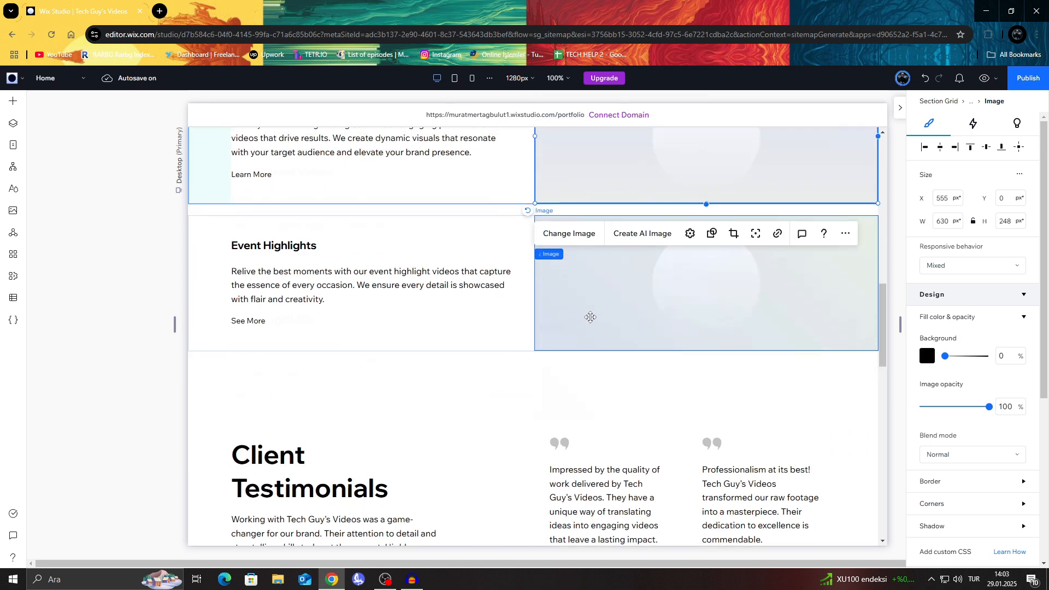
scroll(590, 317, up, 5)
Step: Generate an AI image for the Creative Content item from the description "video production", with no style chosen
click(648, 203)
click(635, 148)
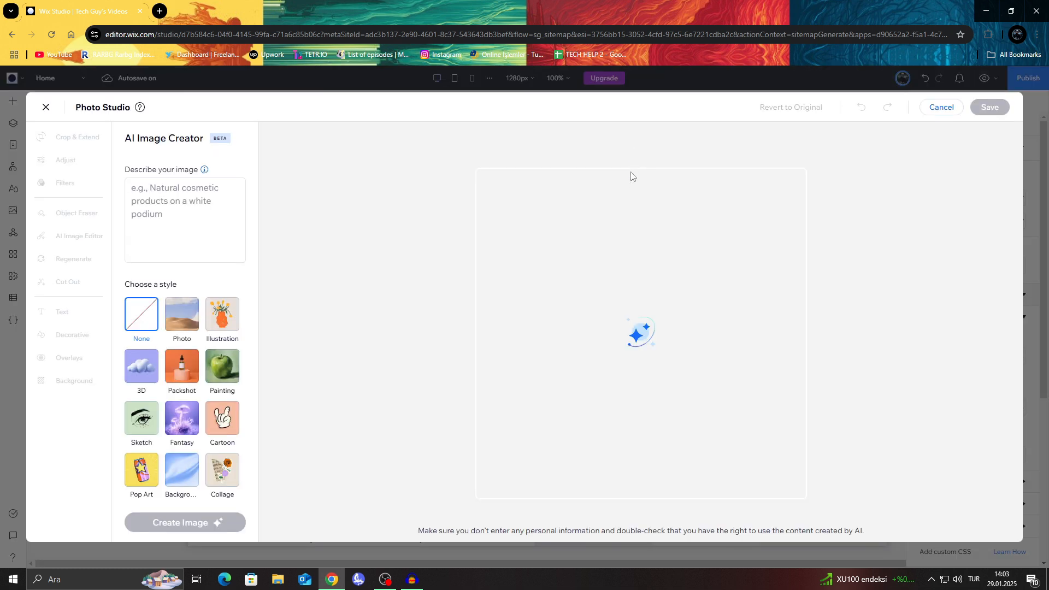
click(200, 184)
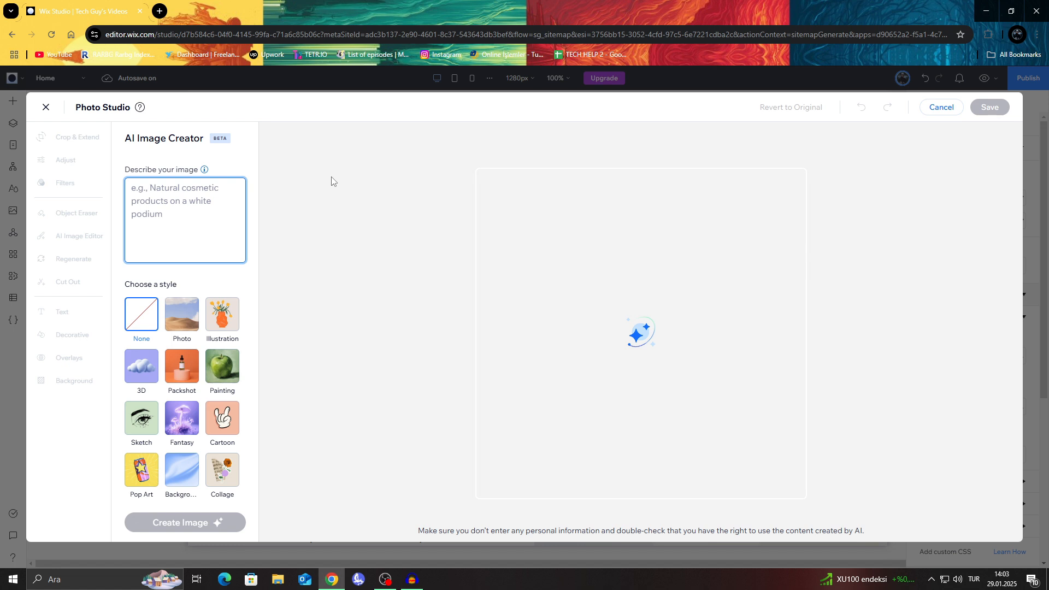
text(video production)
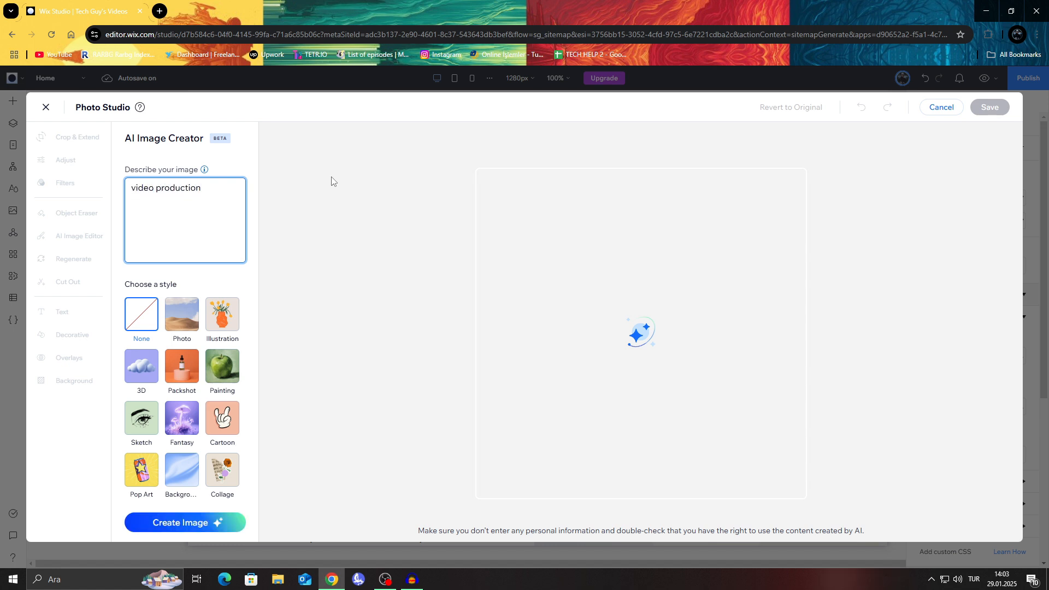
click(217, 521)
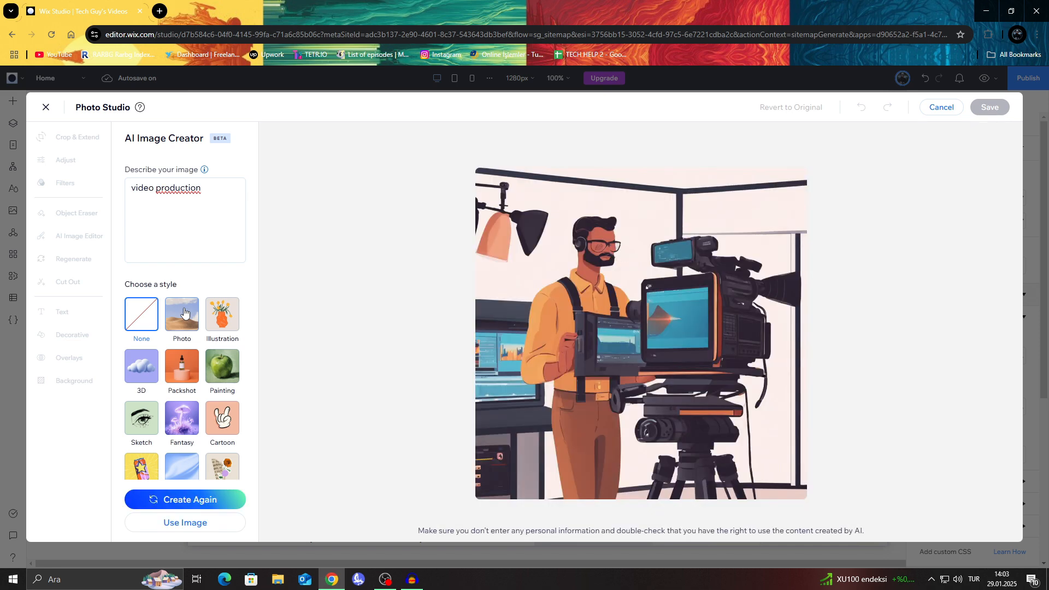
Step: Use the generated video production image, crop its top and bottom to about 1024 × 678 px, and save it
click(765, 483)
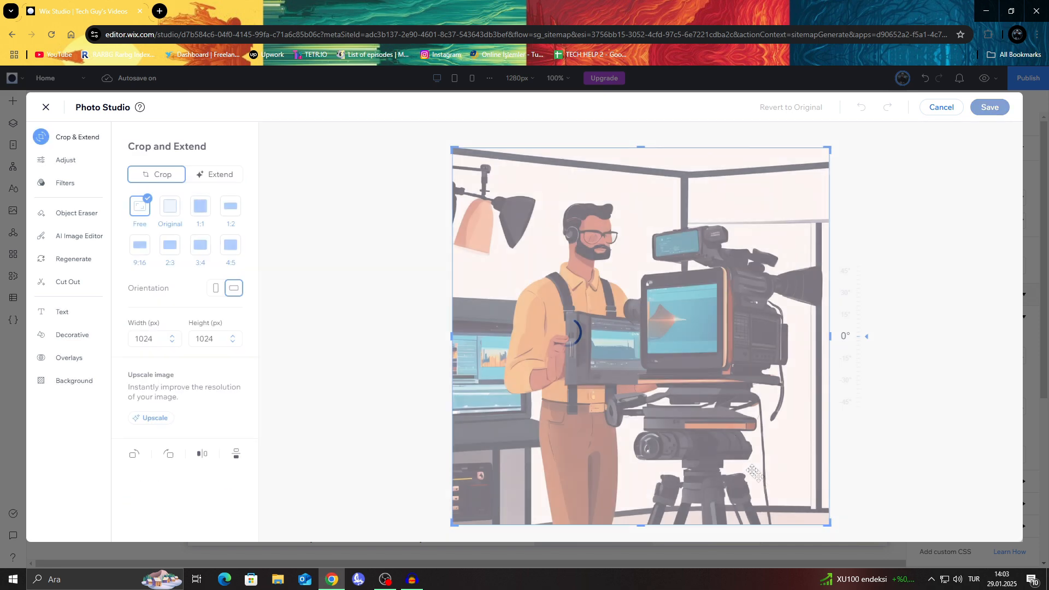
drag(645, 527, 644, 445)
drag(639, 146, 640, 218)
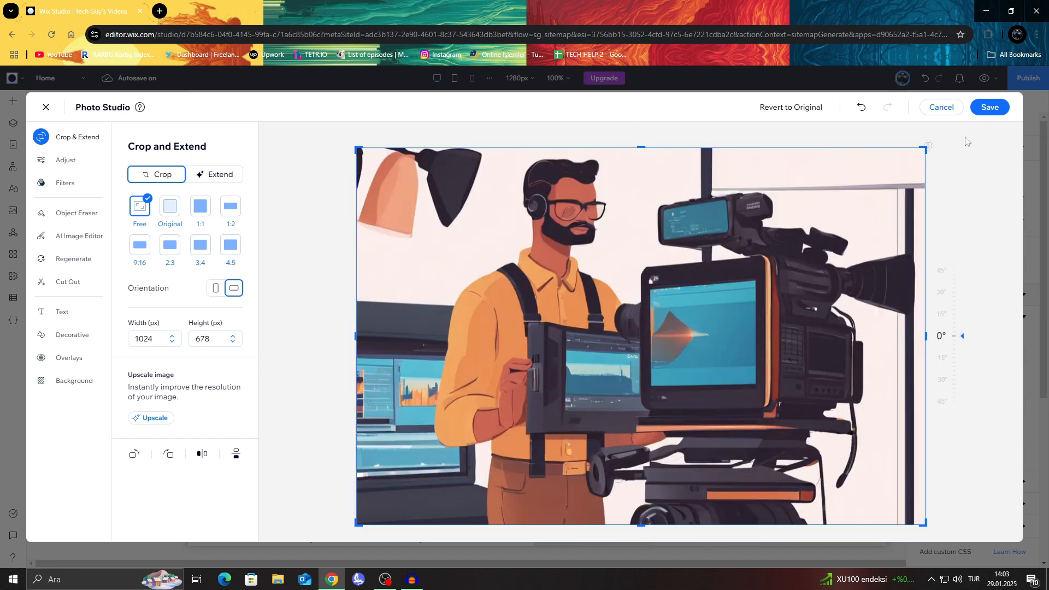
click(989, 107)
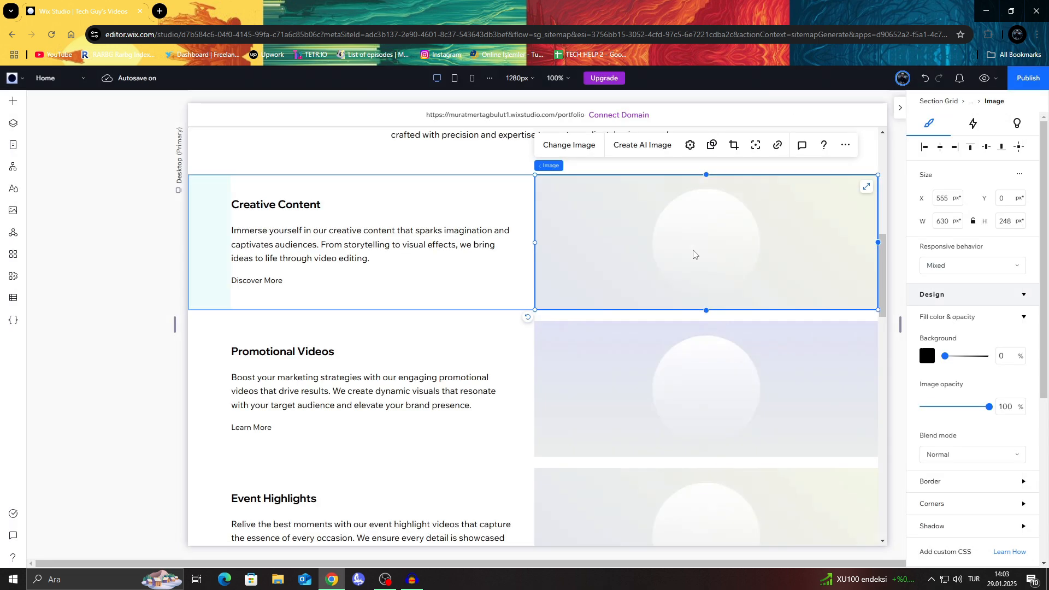
Step: Reposition the Creative Content image within its crop frame so the cameraman's head and the upper part of the picture show
drag(700, 232, 706, 236)
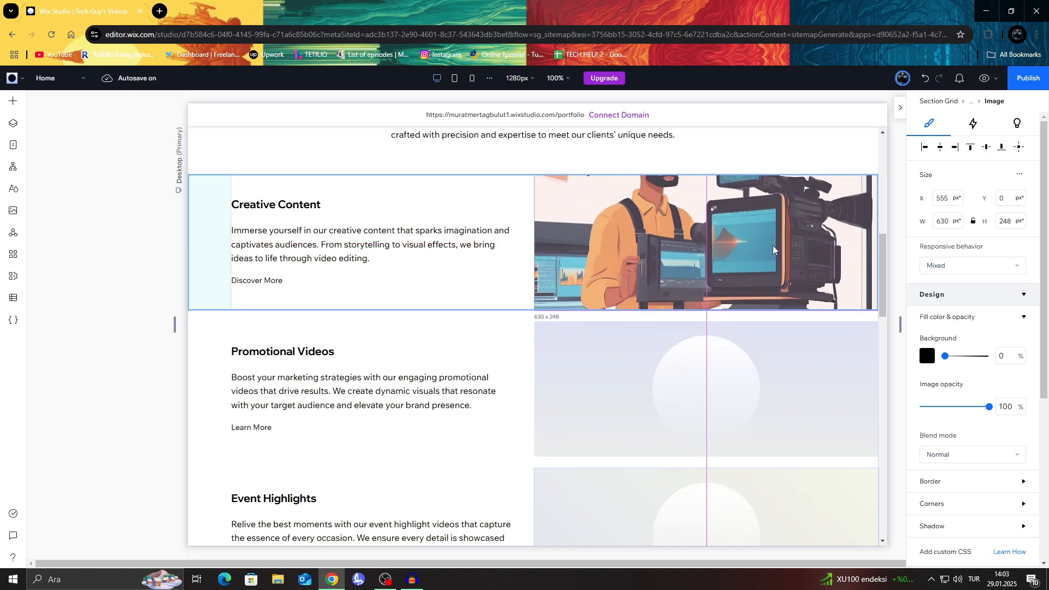
drag(749, 155, 750, 155)
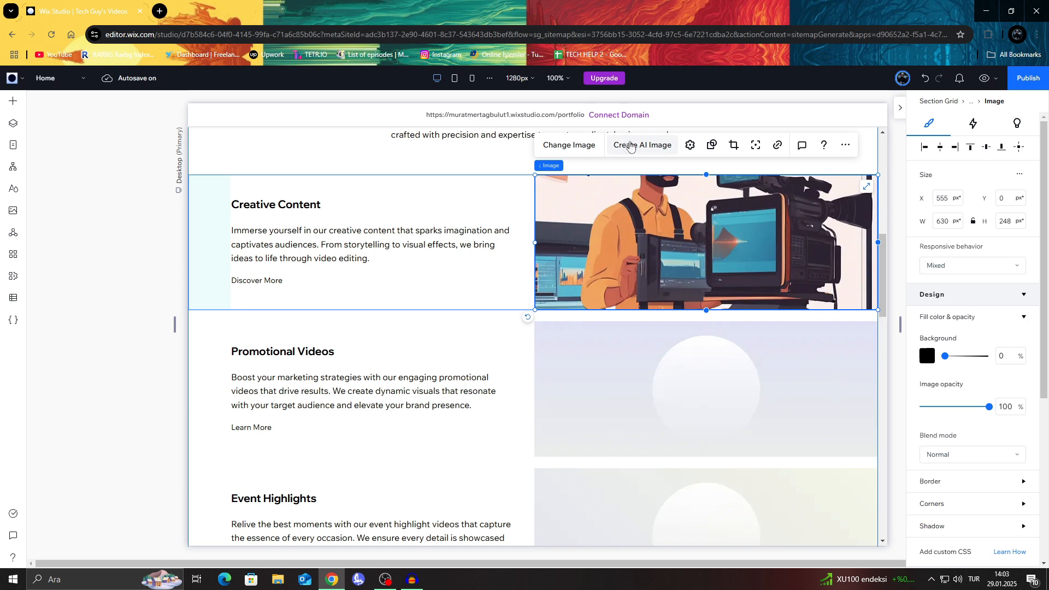
click(734, 145)
drag(770, 125, 772, 164)
click(732, 146)
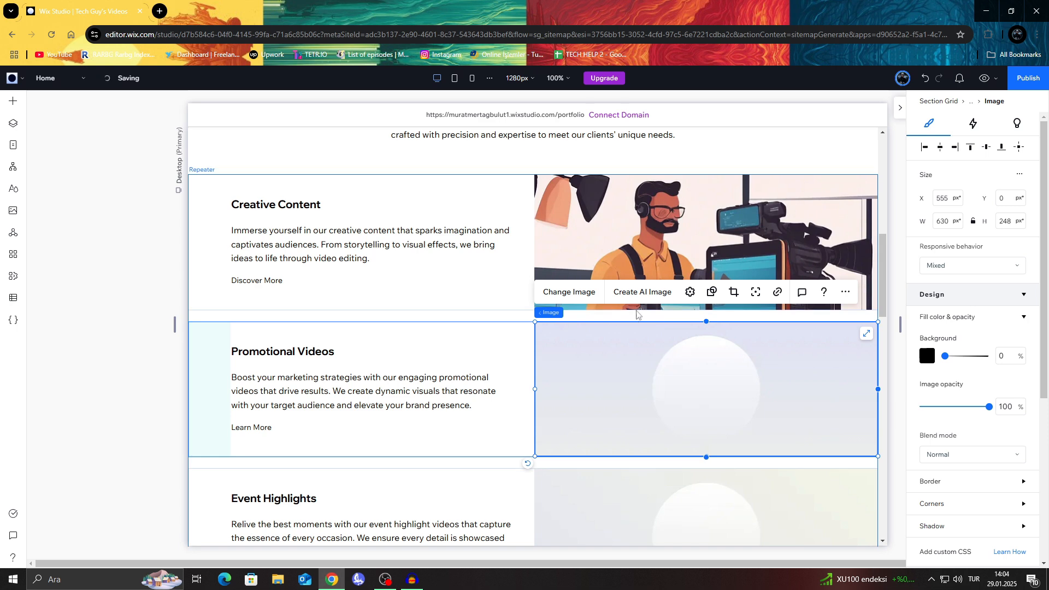
Step: Generate an AI image for the Promotional Videos item from the description "Promotional video" and accept it for use
click(624, 299)
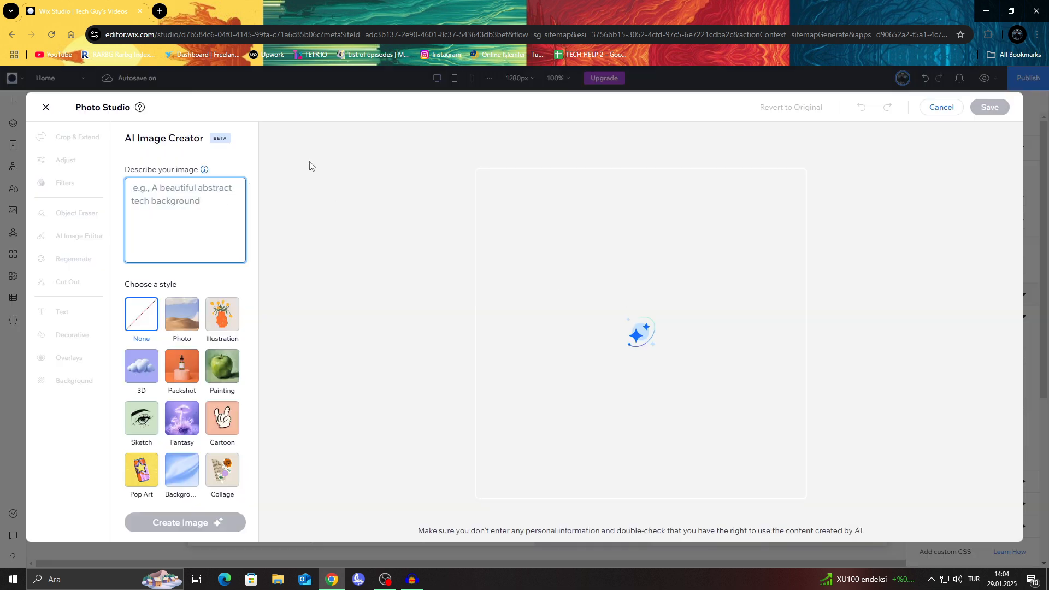
text(Pro)
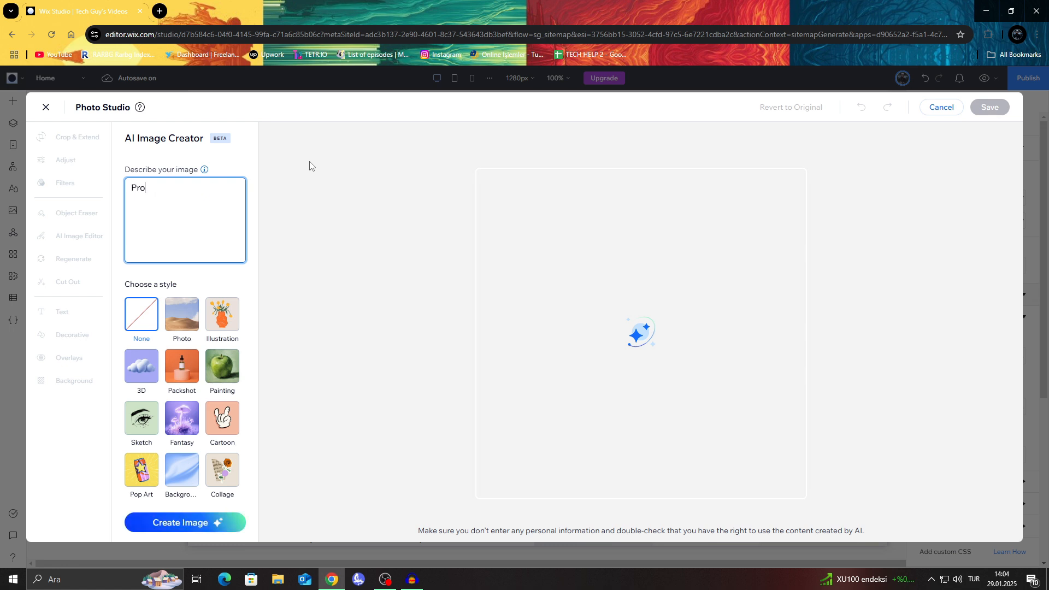
text(motional video)
click(221, 523)
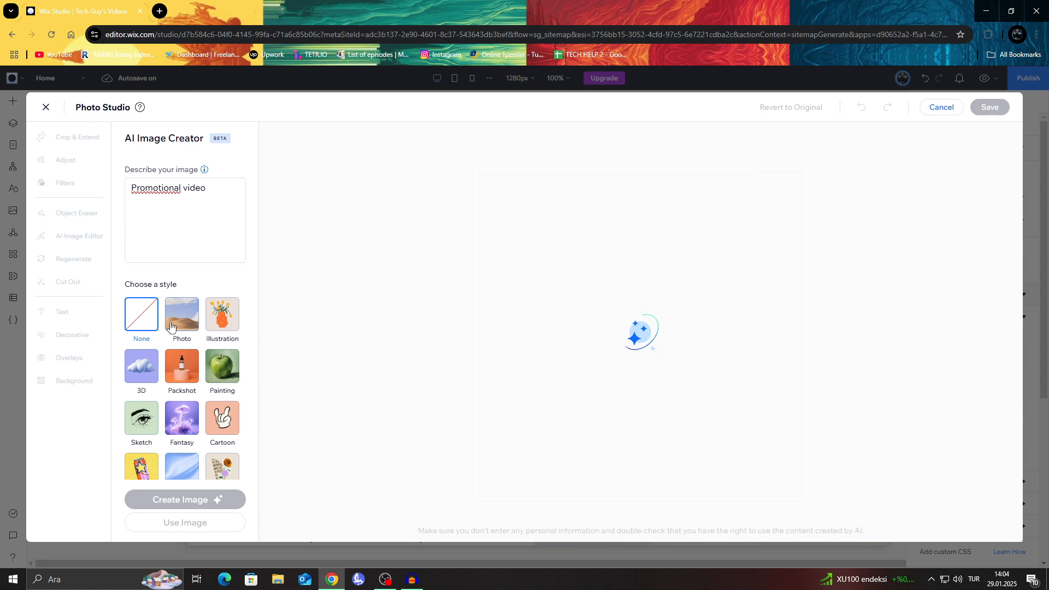
scroll(178, 334, down, 1)
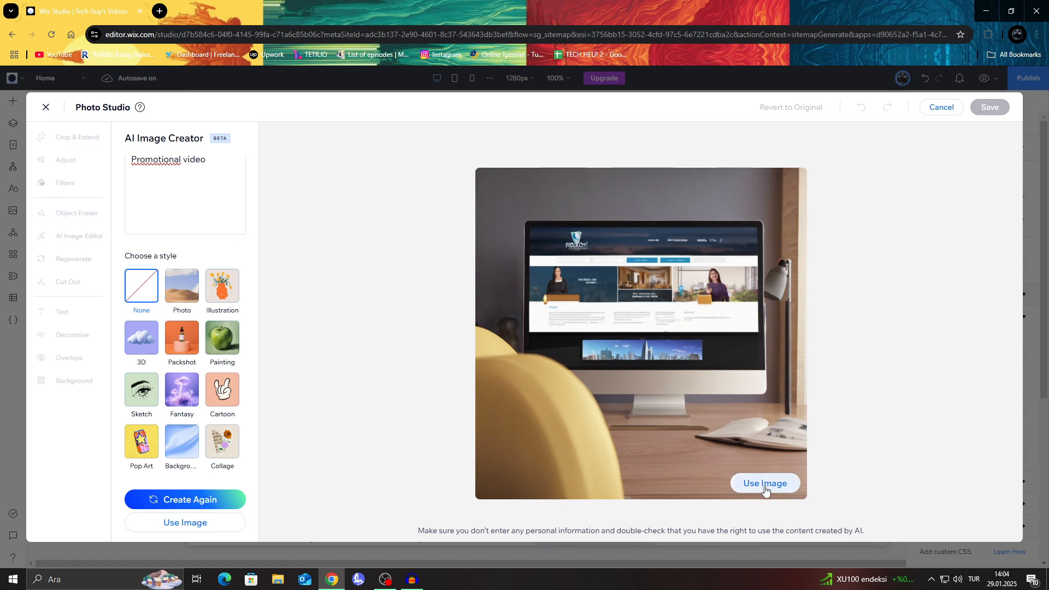
click(765, 484)
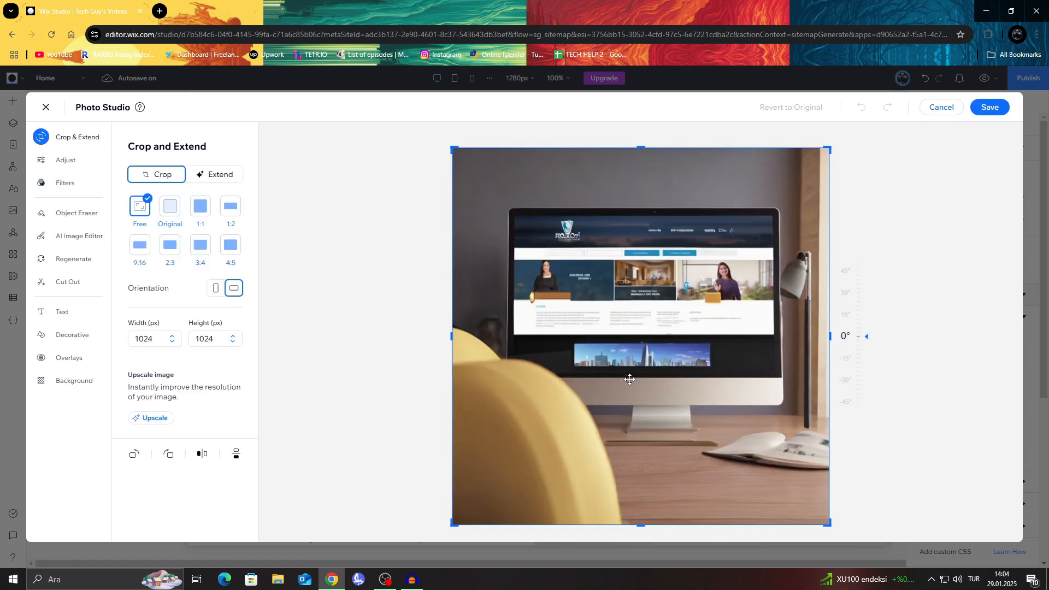
Step: Crop the top and bottom of the Promotional Videos image to about 1024 × 553 px and save it
drag(654, 530, 654, 406)
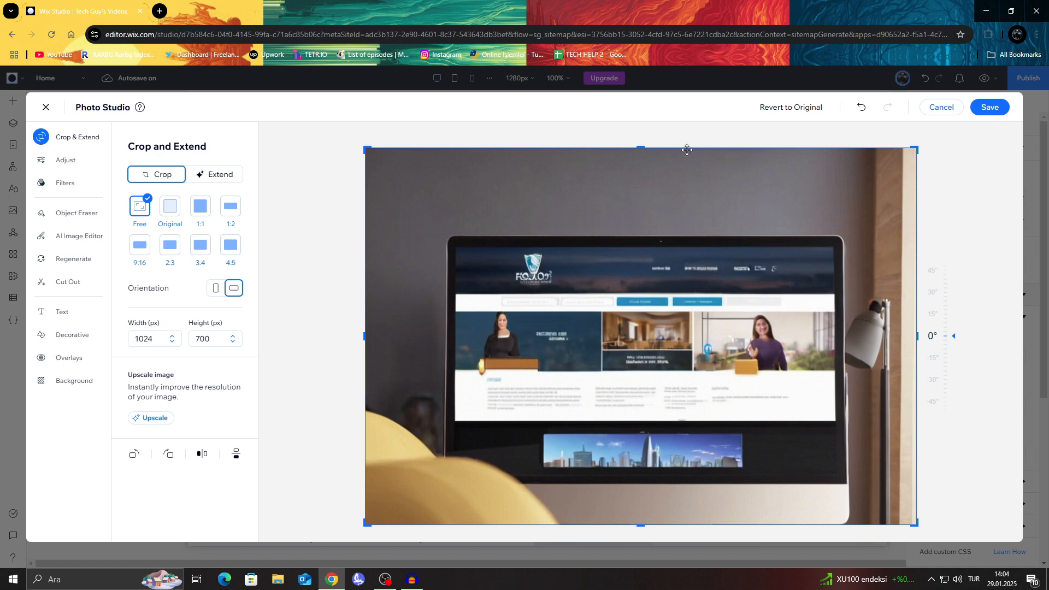
drag(637, 143, 641, 225)
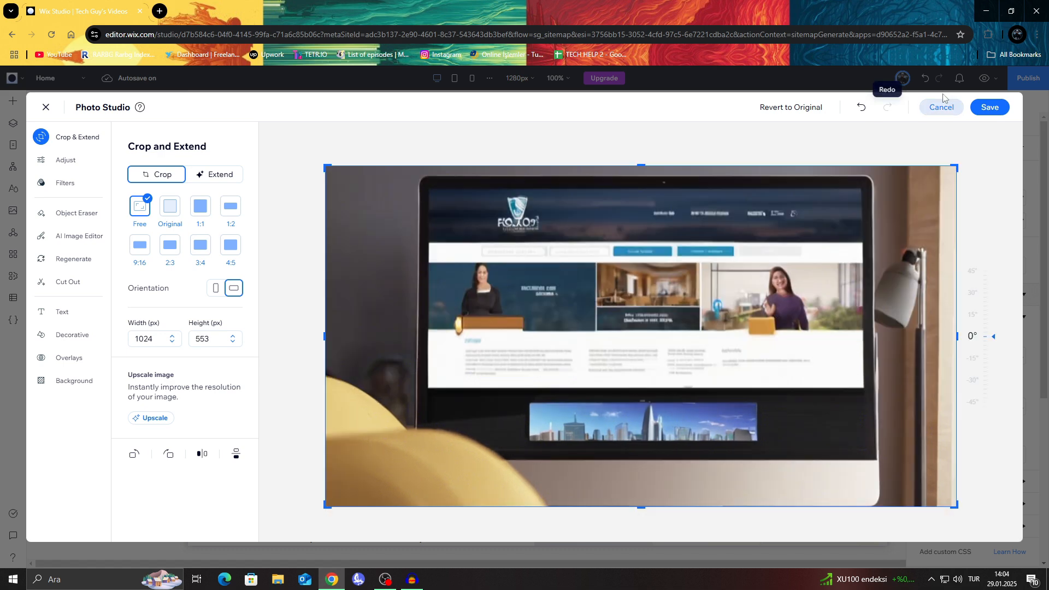
click(994, 114)
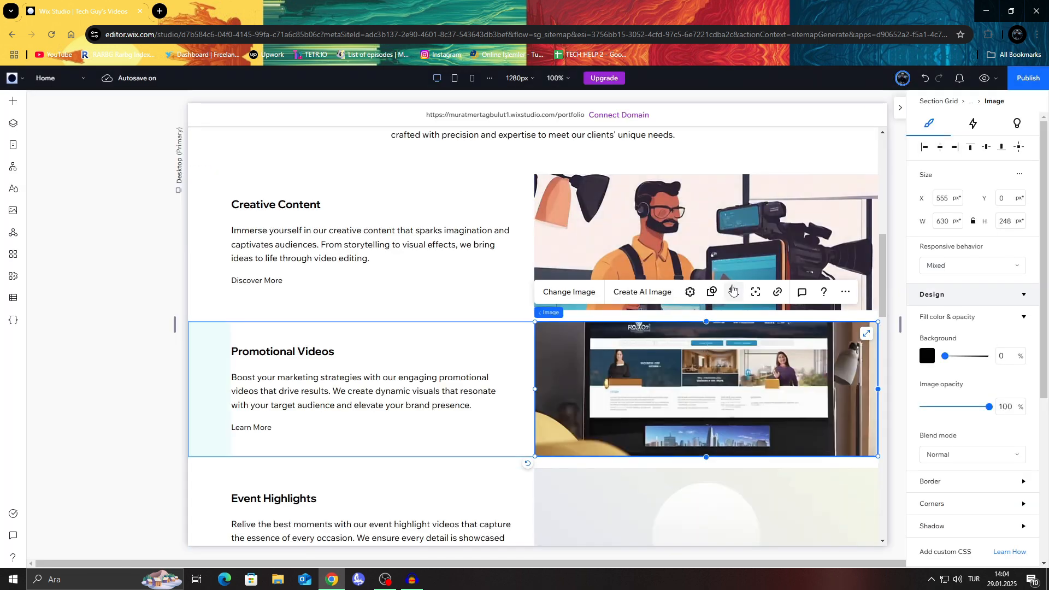
Step: Generate an AI image for the Event Highlights item from the description "Event style", with no style chosen
scroll(683, 284, down, 5)
click(632, 279)
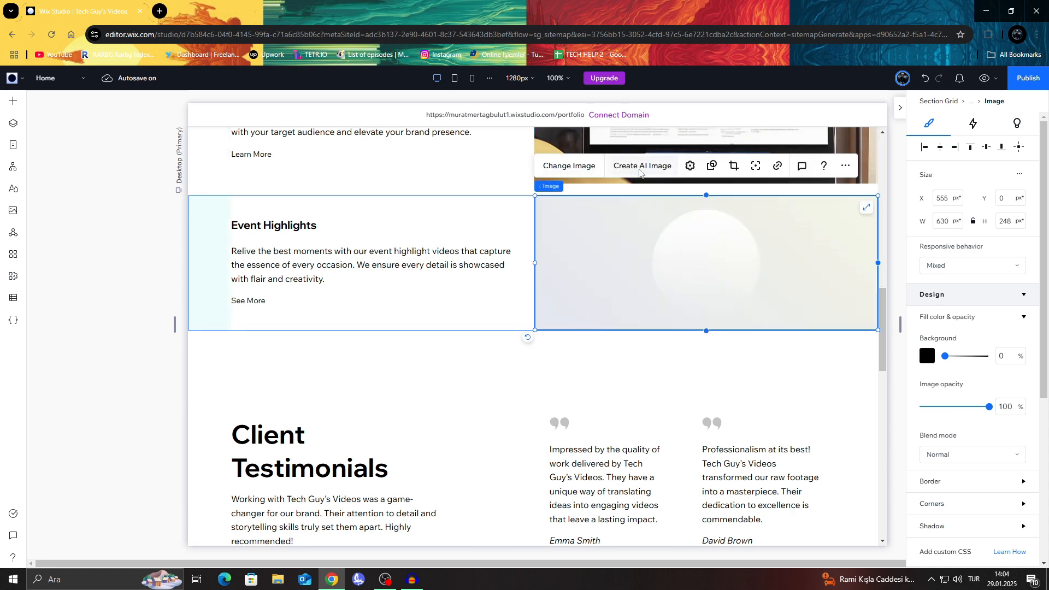
click(640, 165)
click(217, 186)
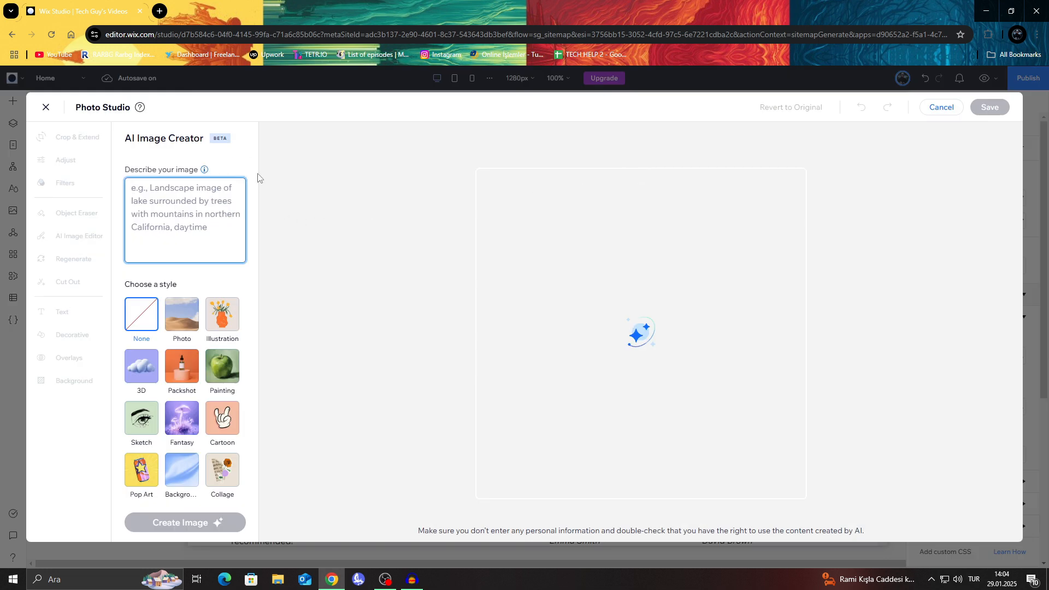
text(Event style)
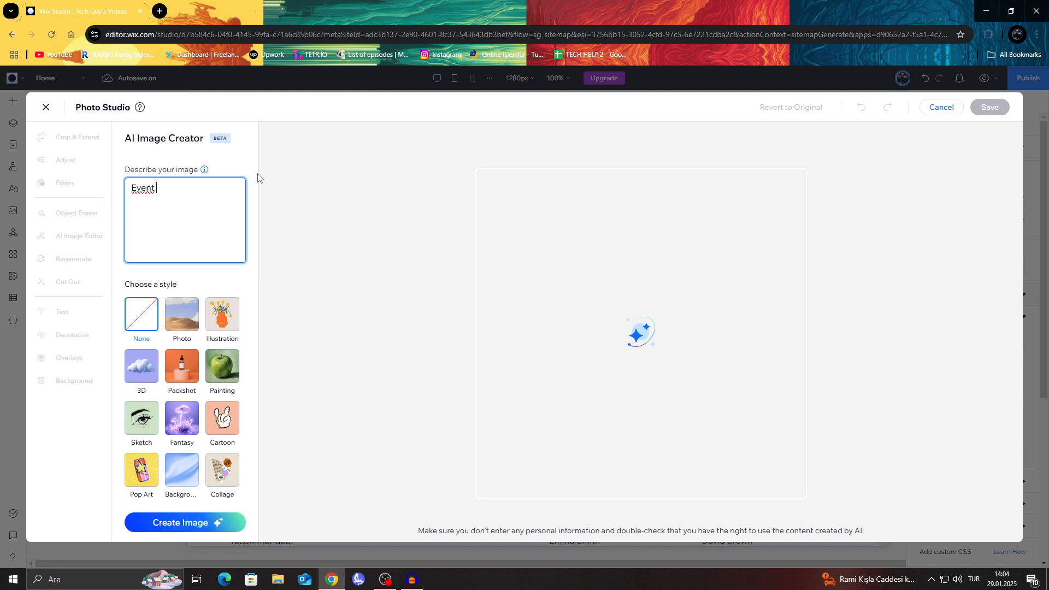
click(218, 522)
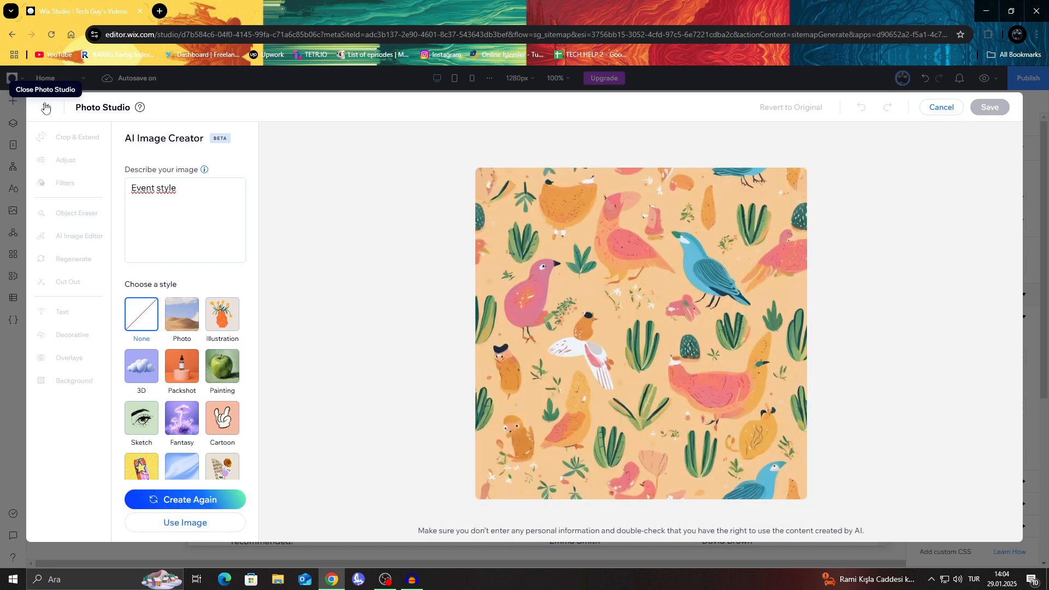
Step: Use the generated Event Highlights image, crop away its lower part to a wide strip, and save it
mouse_move(732, 222)
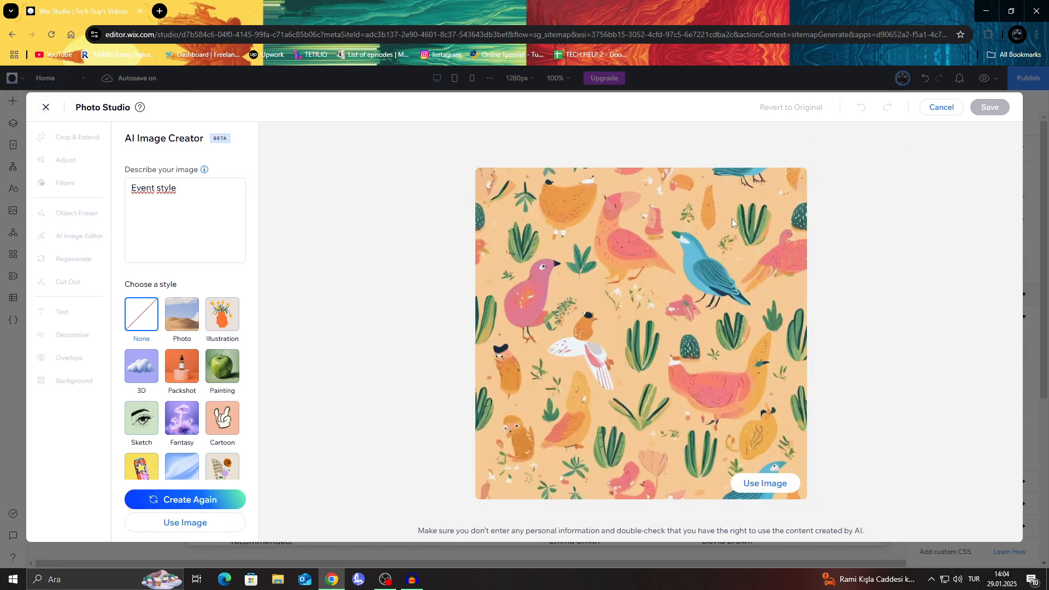
click(765, 484)
drag(640, 523, 647, 279)
click(993, 107)
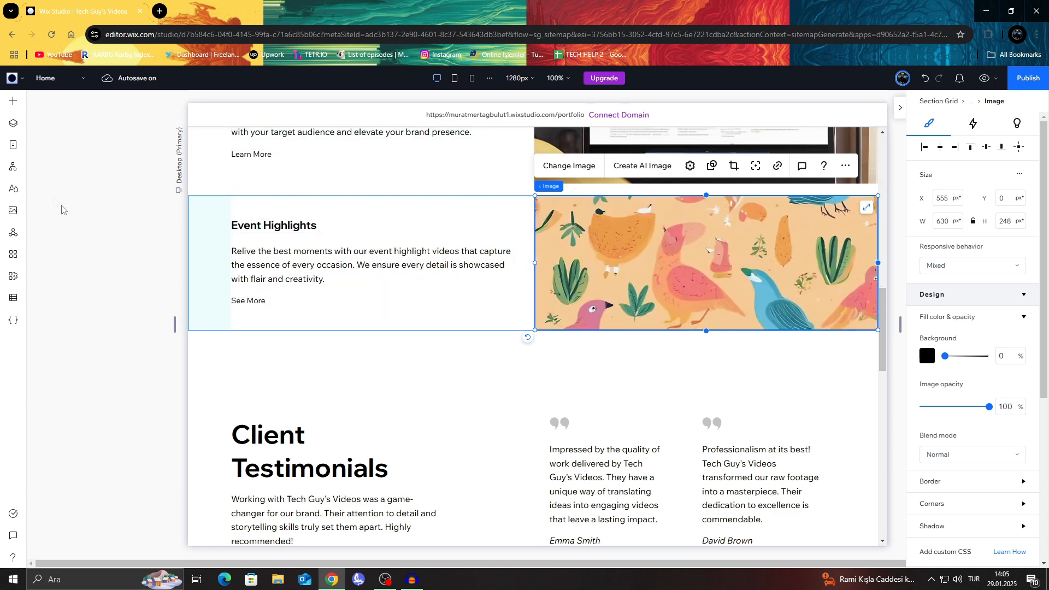
Step: Open the site's About, Experiences and Contact pages in turn and review the sections and forms on each
click(13, 145)
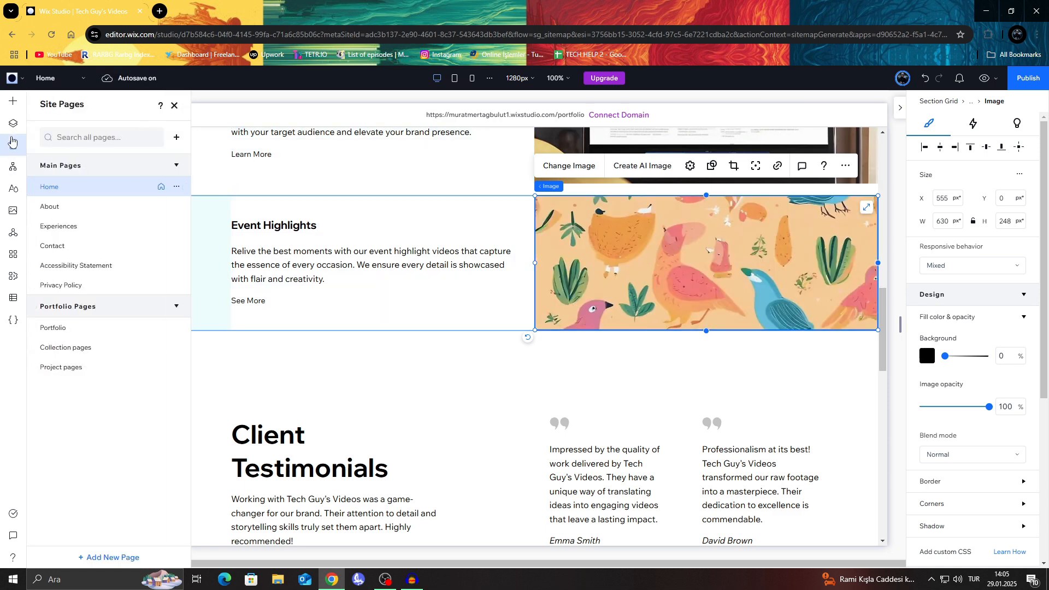
click(58, 209)
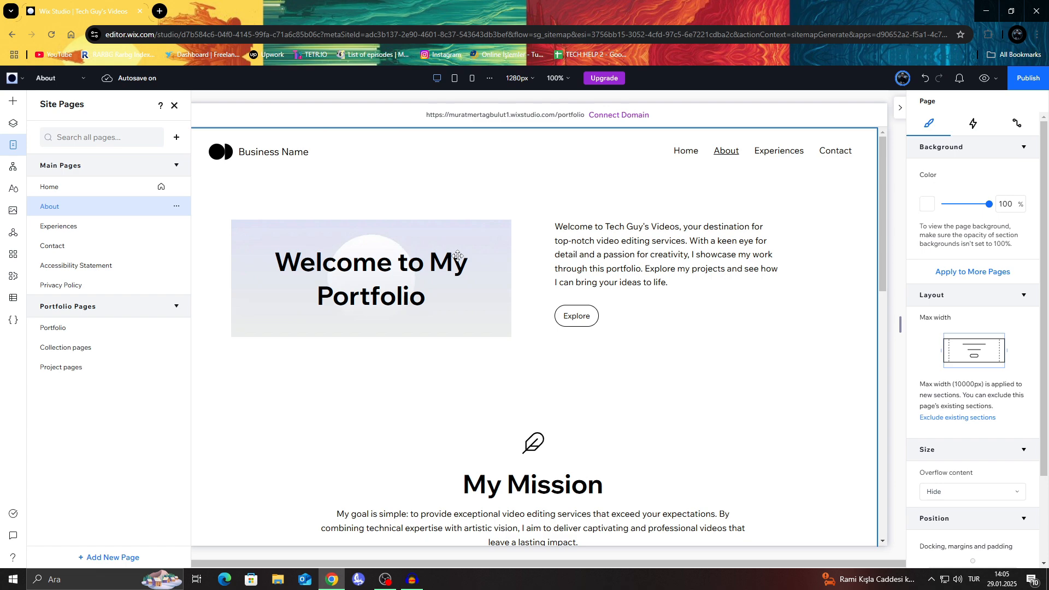
scroll(481, 236, down, 4)
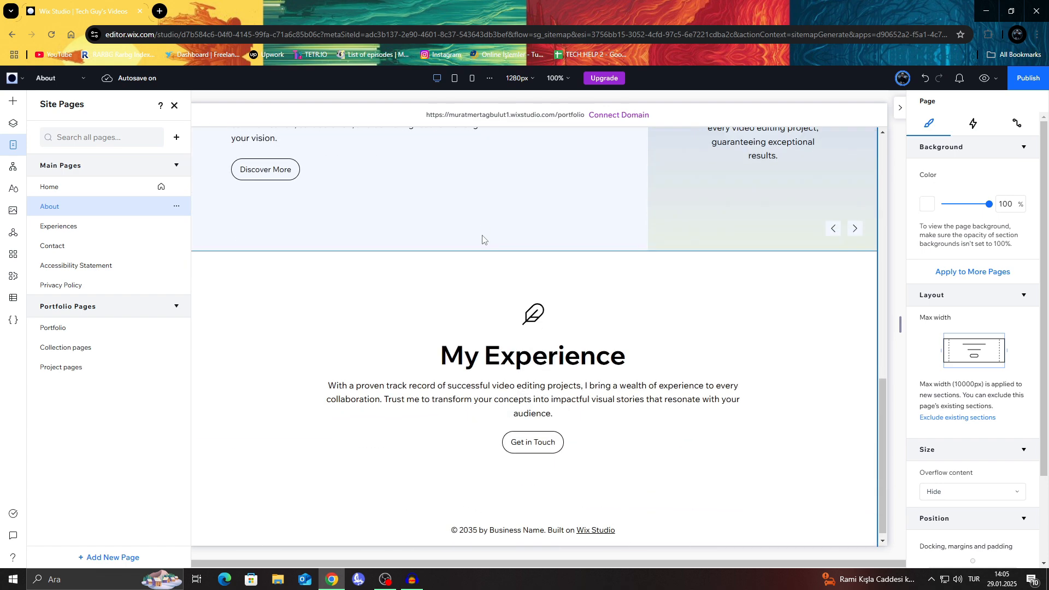
scroll(684, 315, up, 3)
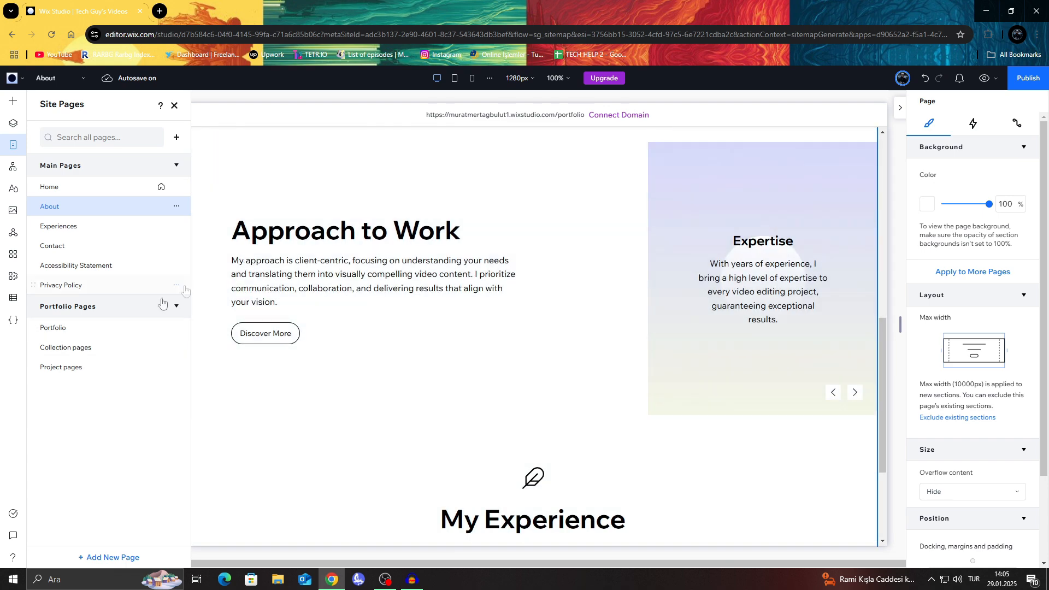
click(110, 232)
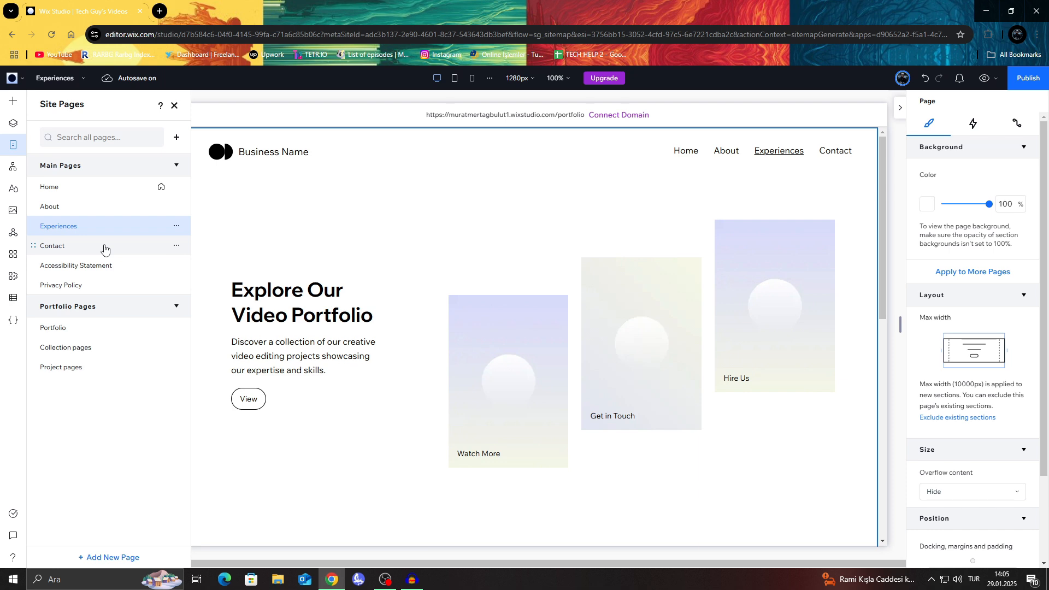
scroll(307, 248, down, 10)
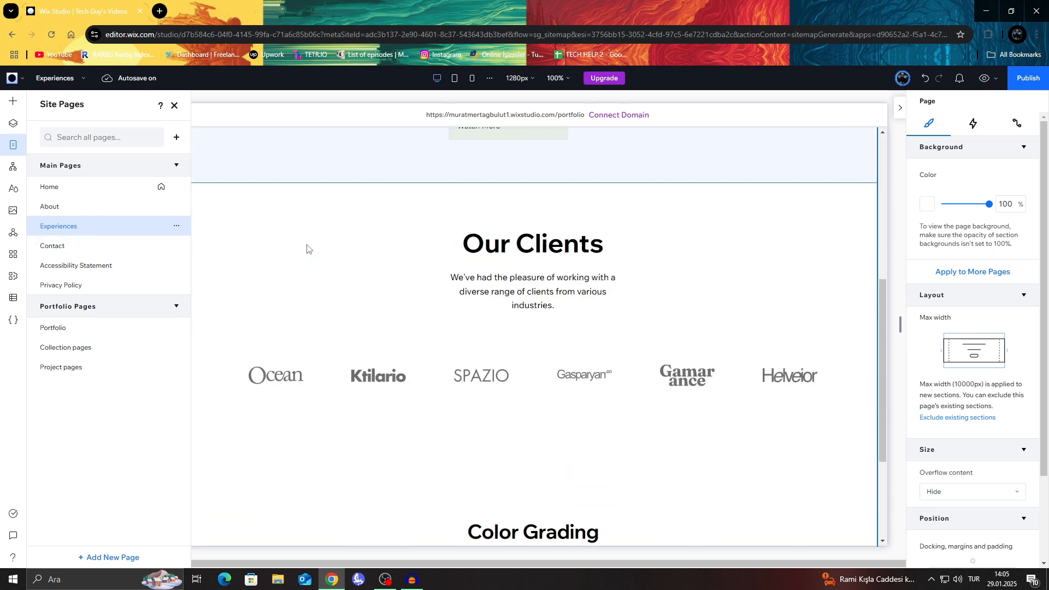
click(107, 255)
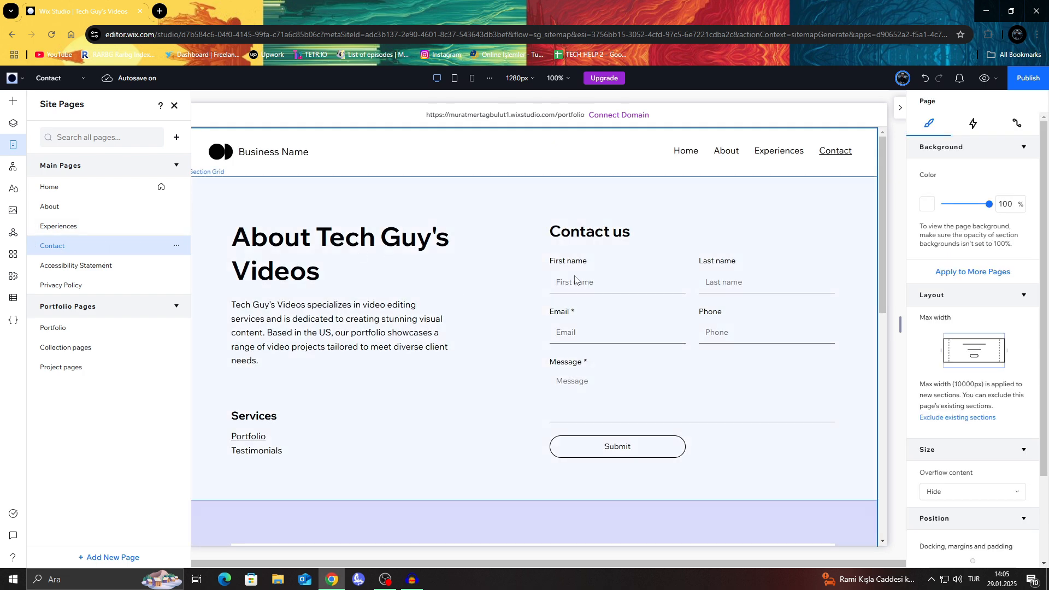
scroll(574, 280, down, 10)
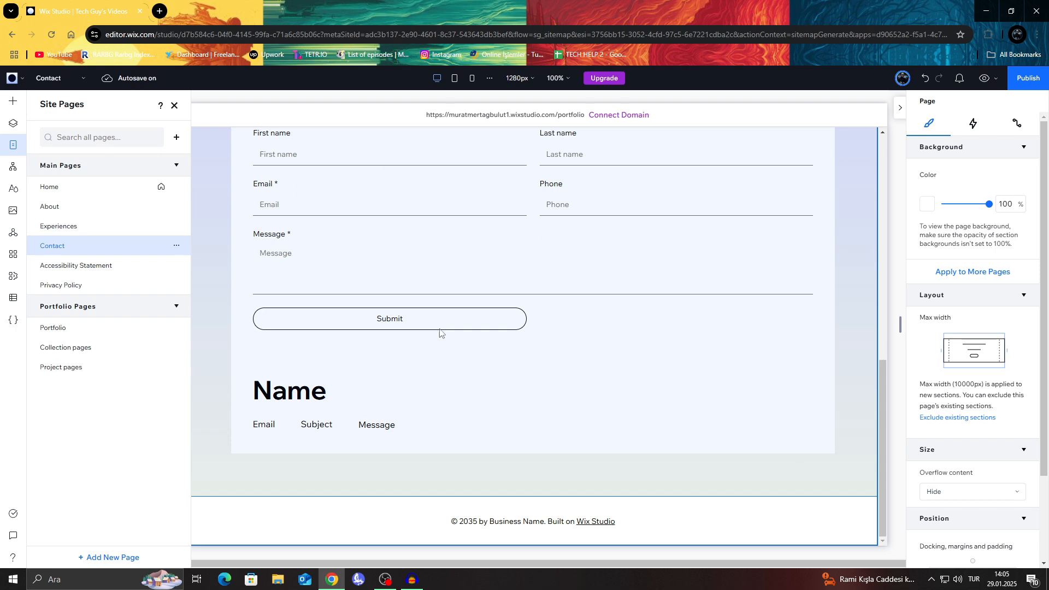
scroll(440, 332, up, 10)
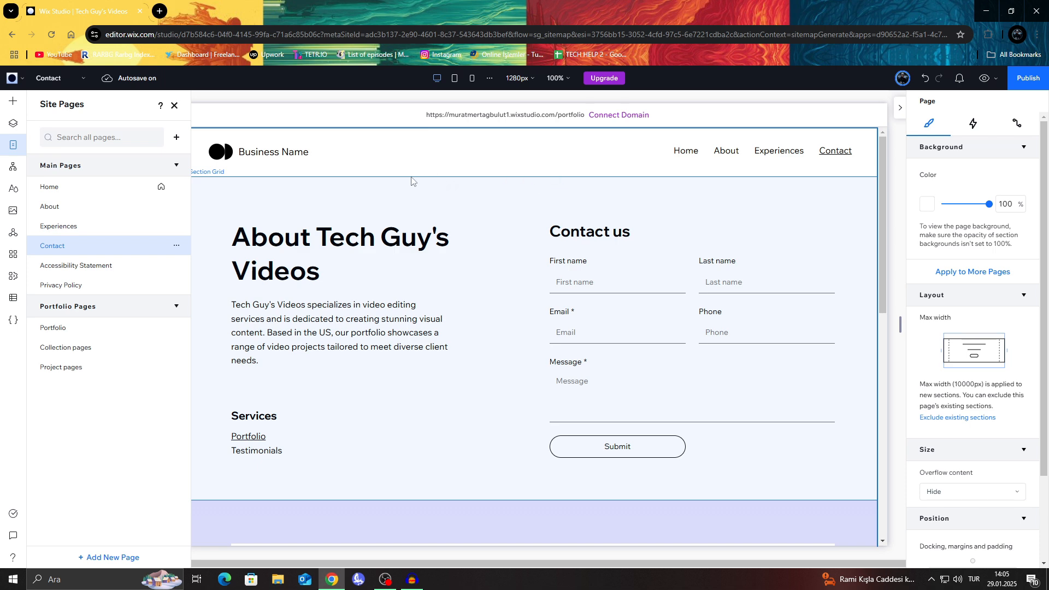
scroll(415, 241, down, 1)
scroll(415, 241, down, 8)
scroll(483, 237, up, 9)
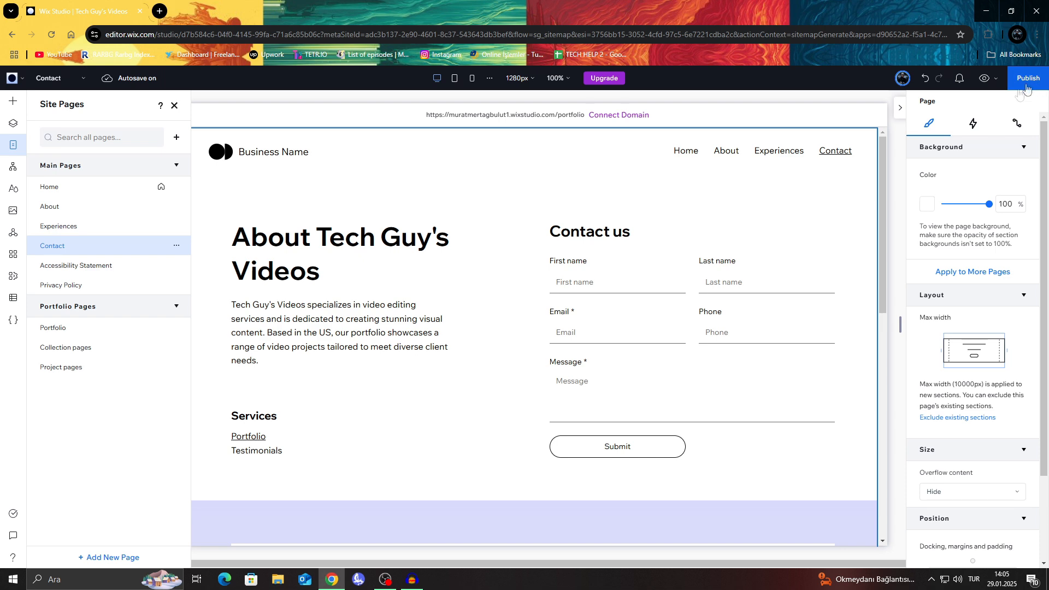
scroll(999, 121, up, 3)
scroll(999, 121, up, 3)
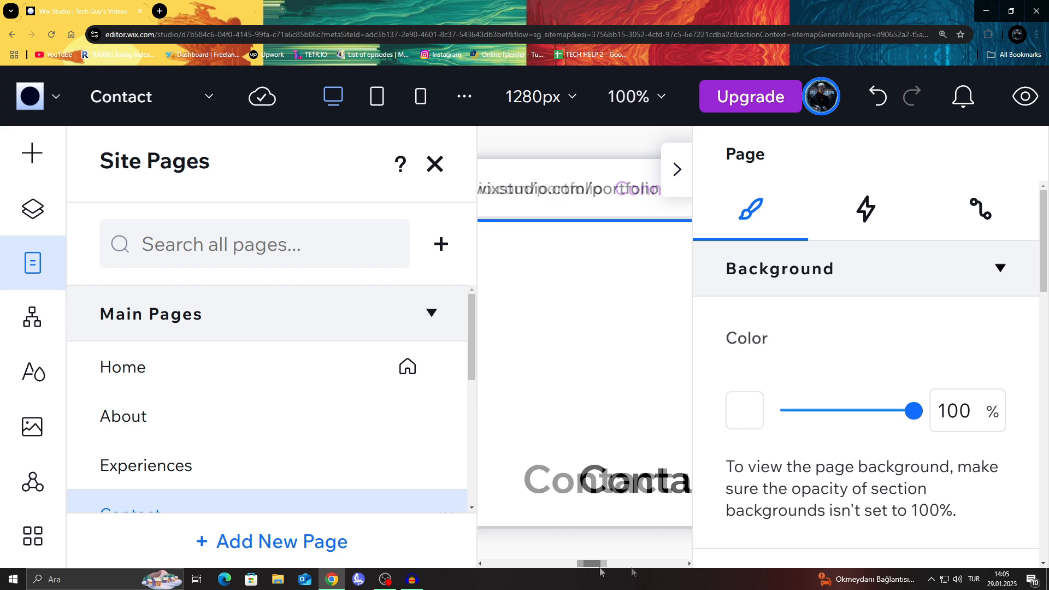
drag(1043, 222, 1042, 224)
scroll(850, 217, down, 1)
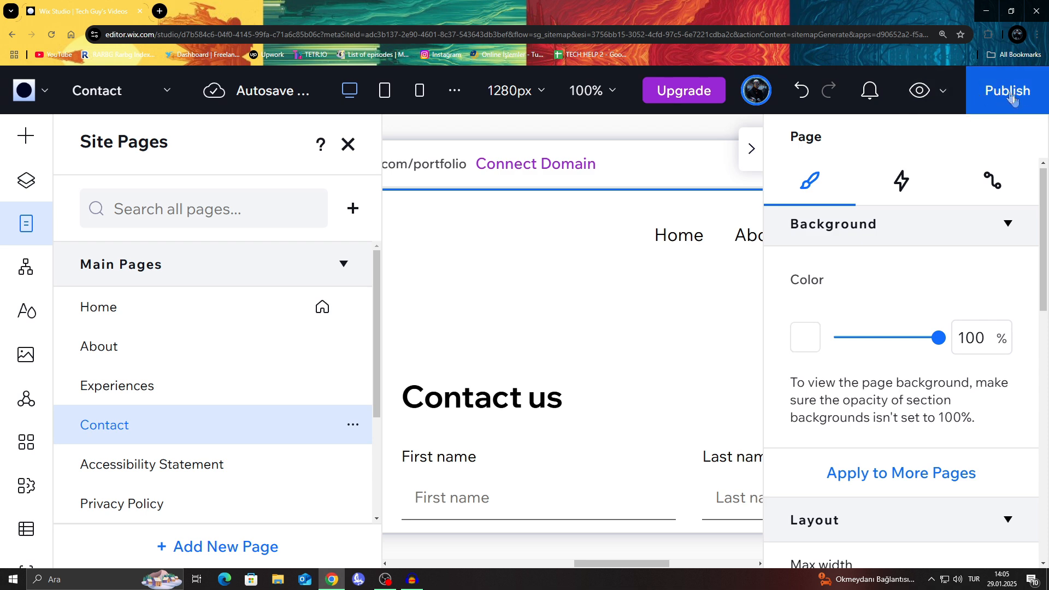
click(942, 35)
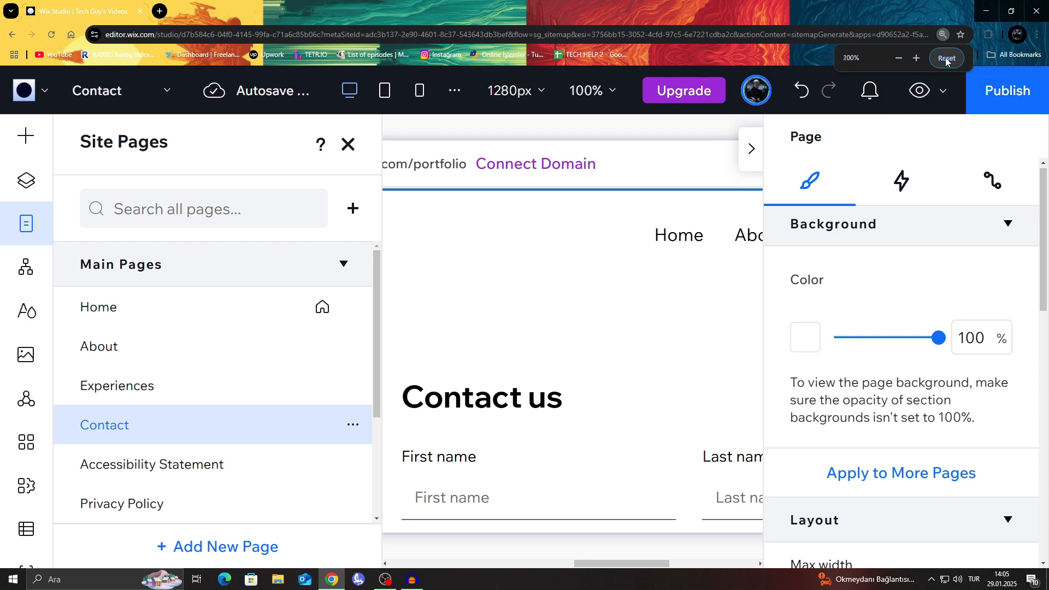
click(935, 57)
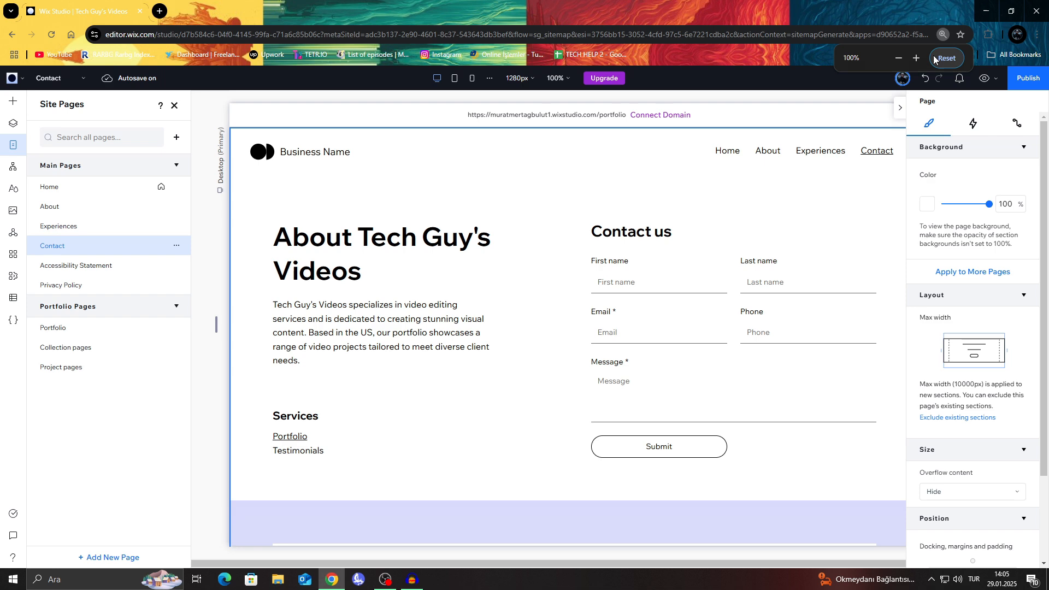